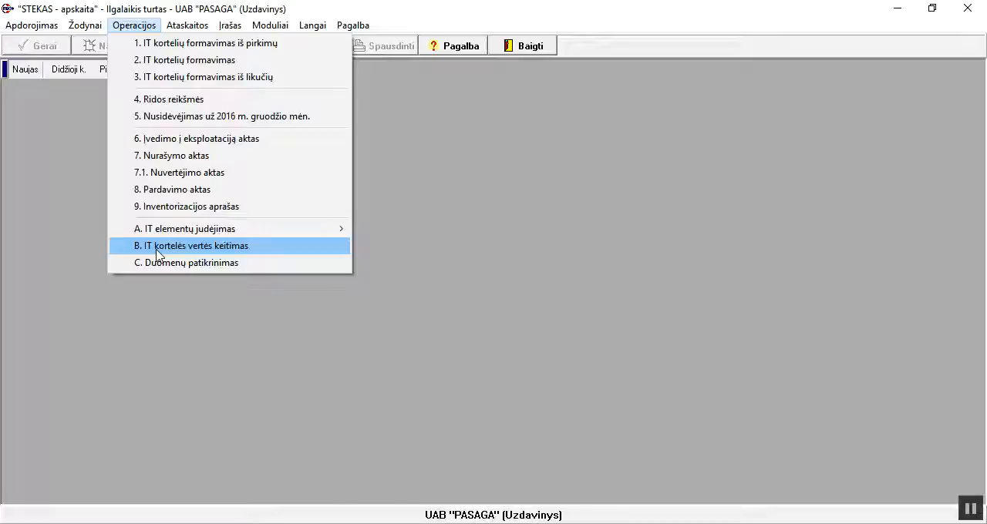
# Examine the depreciation history on the card of fixed asset 0008 Sandėlis, then close the card and the asset list
pyautogui.moveTo(85, 24)
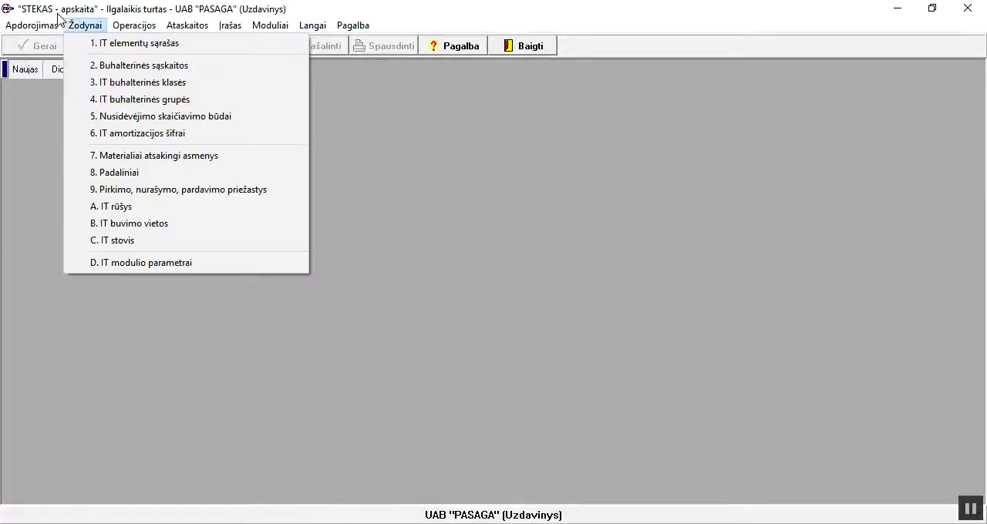
pyautogui.click(108, 44)
pyautogui.click(348, 267)
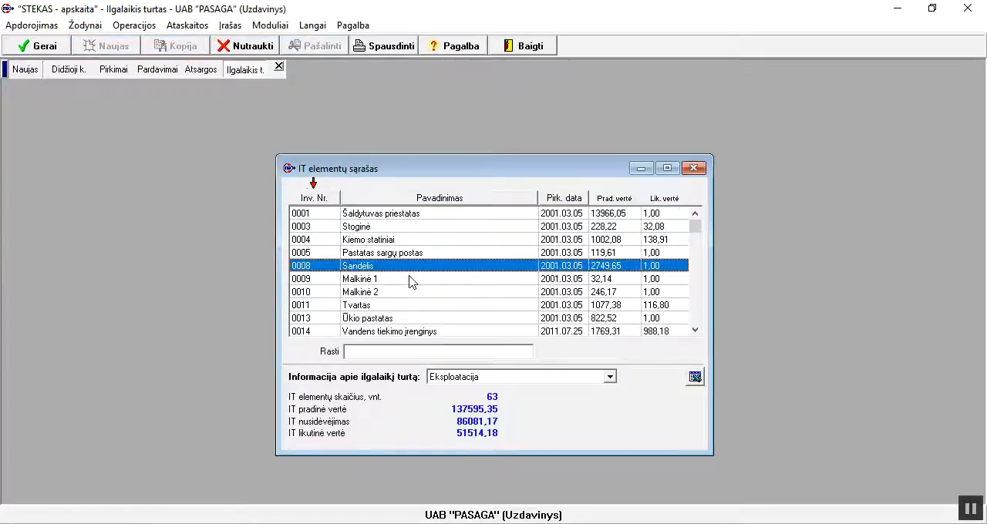
pyautogui.doubleClick(376, 275)
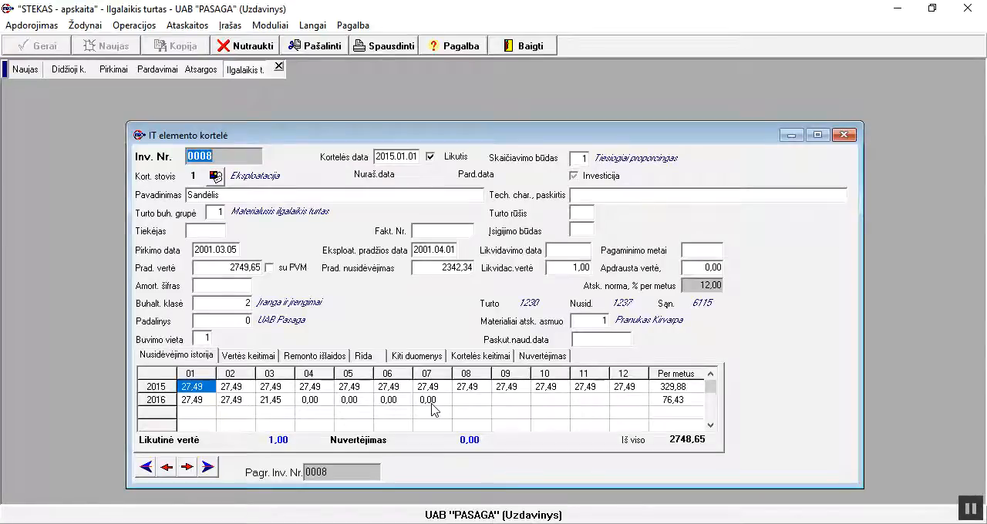
pyautogui.click(845, 136)
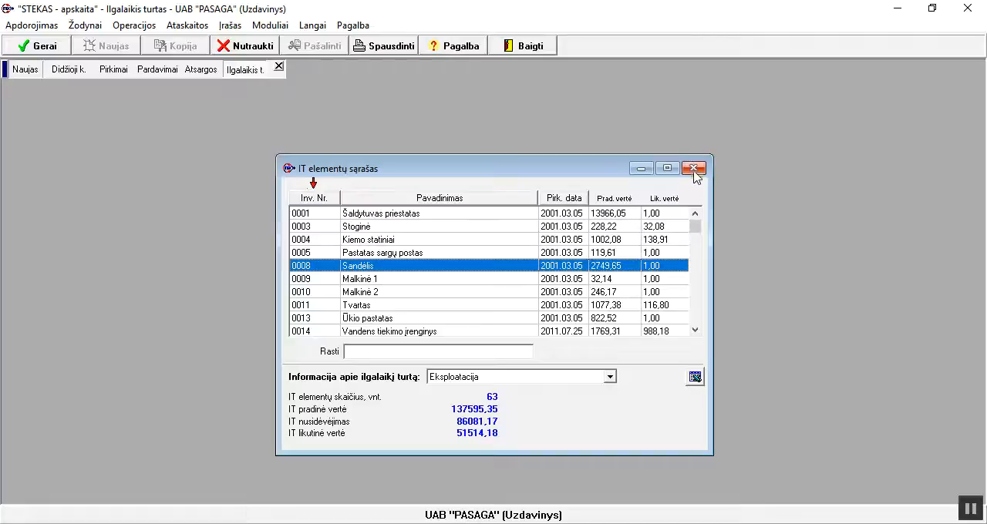
pyautogui.click(693, 168)
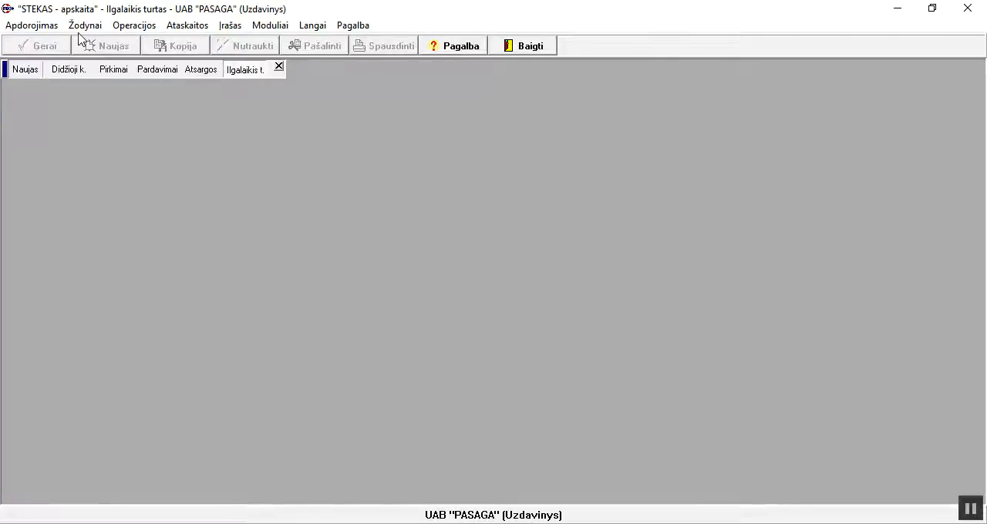
# Add a value change entry for fixed asset 0008 Sandėlis with row number 1 and date 2016.08.08
pyautogui.click(123, 31)
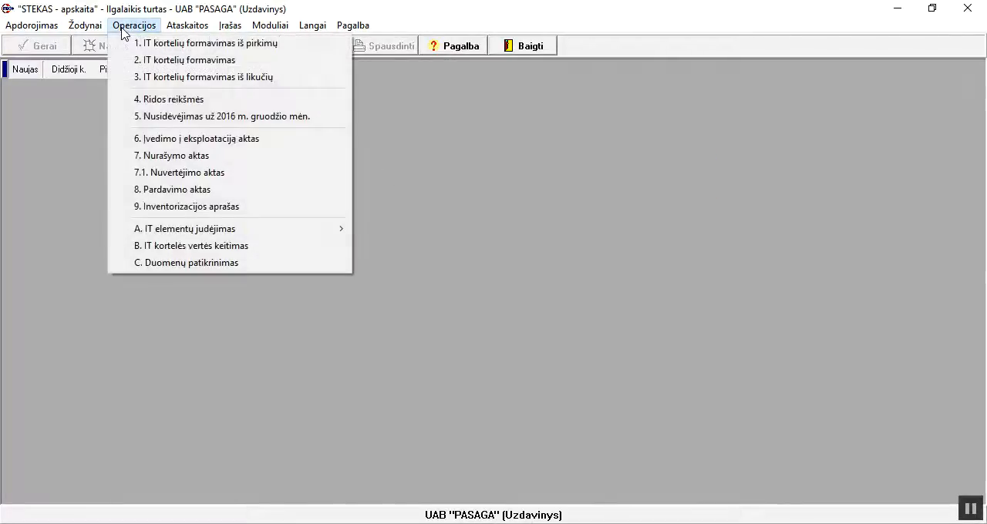
pyautogui.click(171, 247)
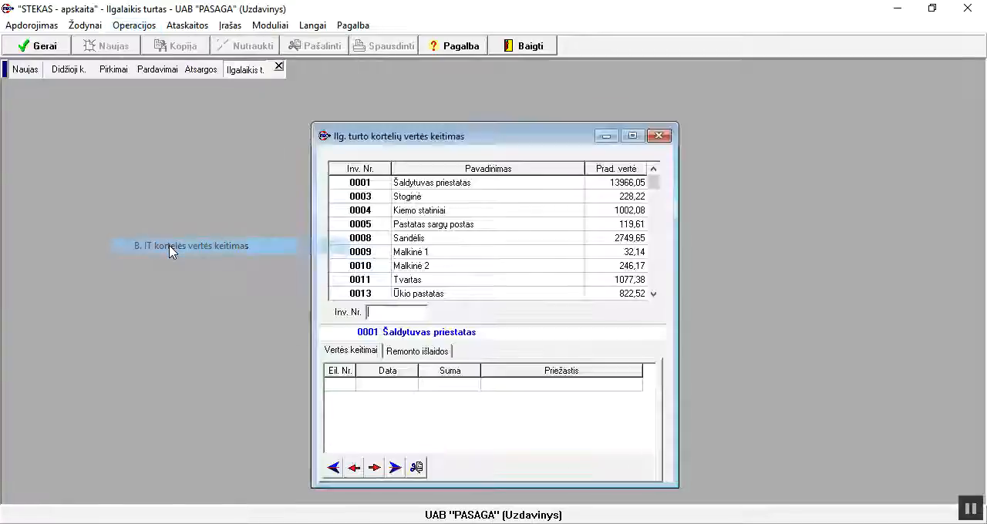
pyautogui.click(410, 239)
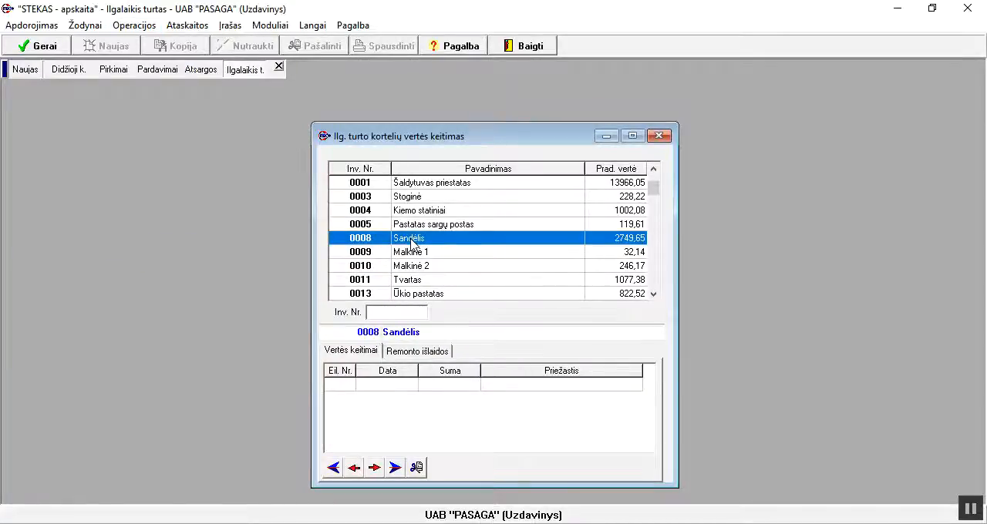
pyautogui.click(339, 387)
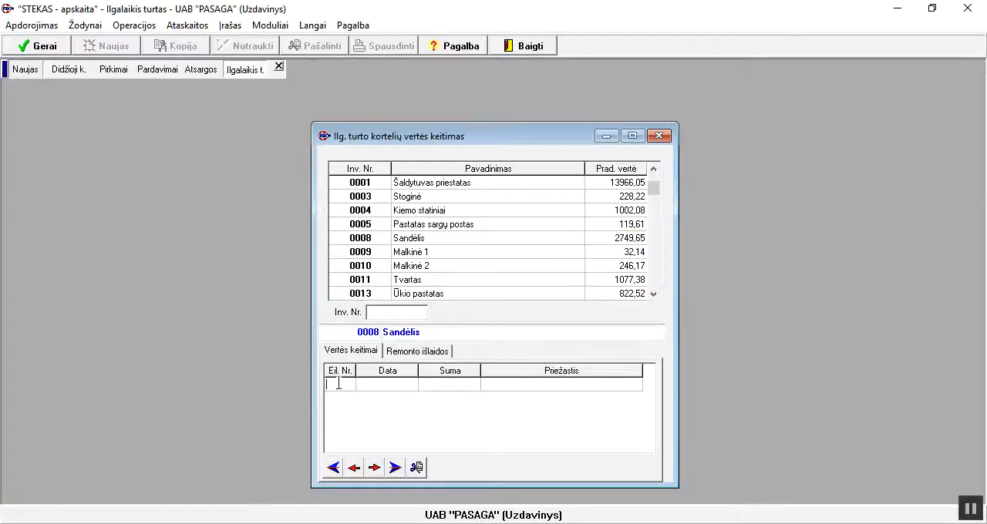
pyautogui.write('1')
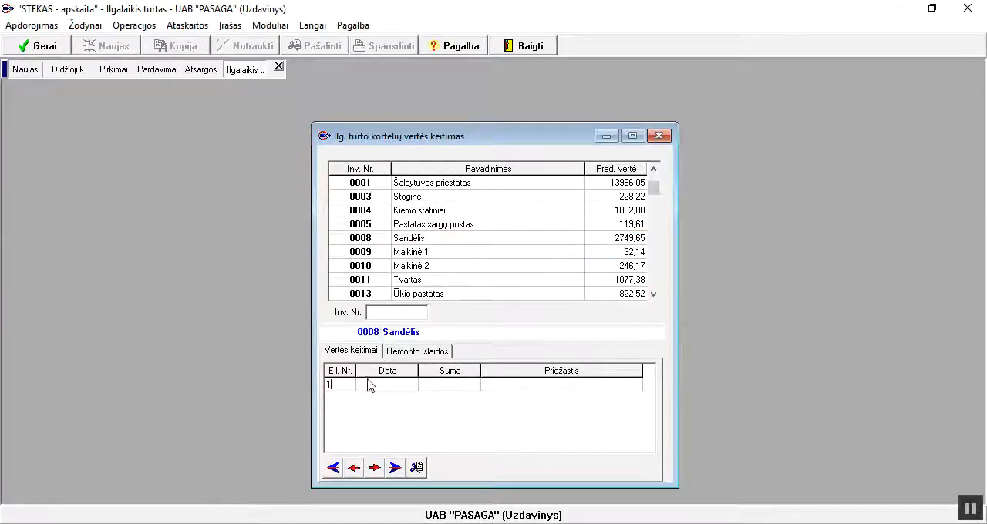
pyautogui.click(368, 389)
pyautogui.write('20160808')
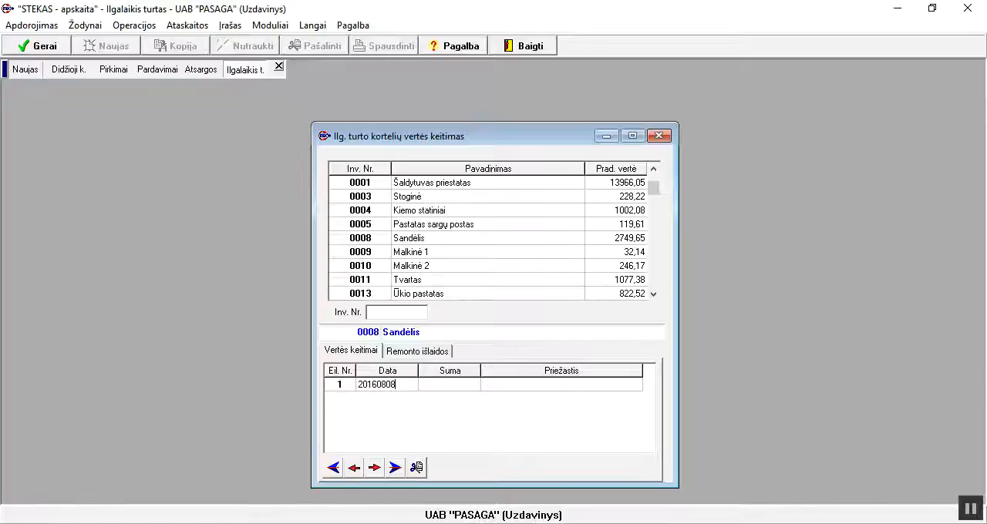
pyautogui.press('Return')
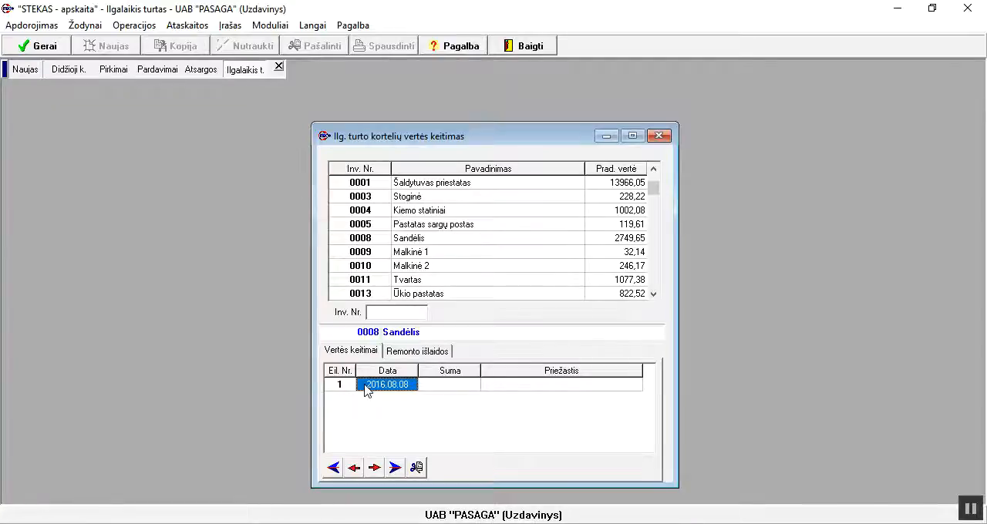
# Set the value change amount for Sandėlis to 6500 and save the entry
pyautogui.click(451, 385)
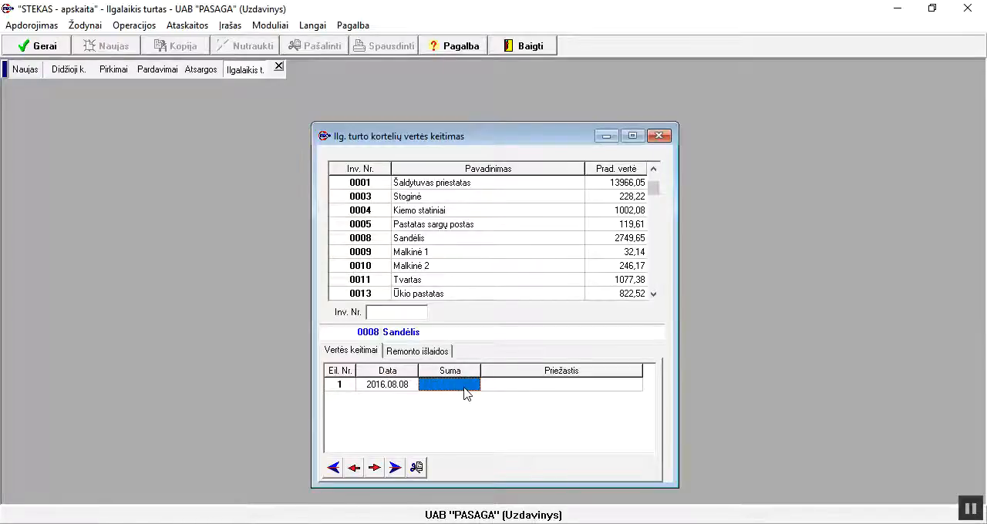
pyautogui.write('6500')
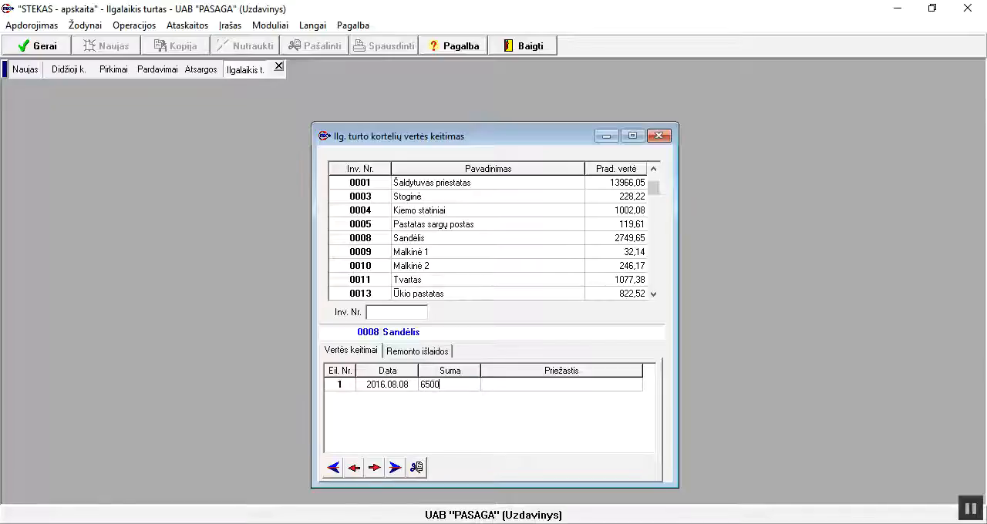
pyautogui.press('Return')
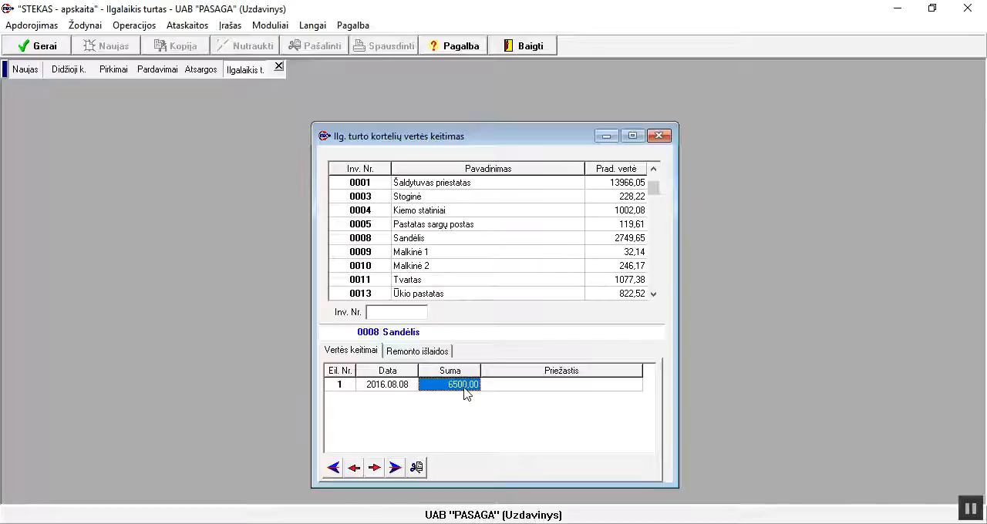
pyautogui.click(54, 46)
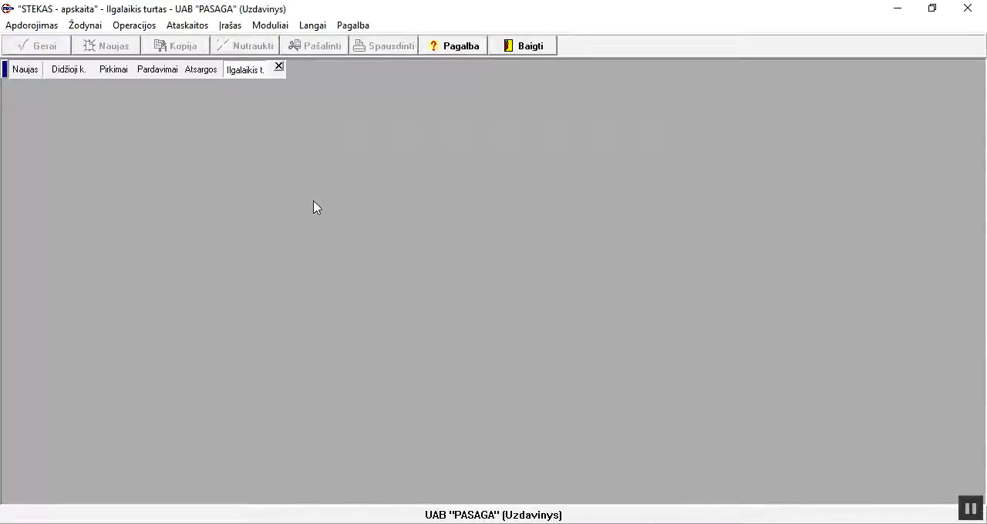
# Check the residual value, value changes and depreciation history on the Sandėlis asset card, then close the card and the list
pyautogui.click(86, 26)
pyautogui.click(100, 43)
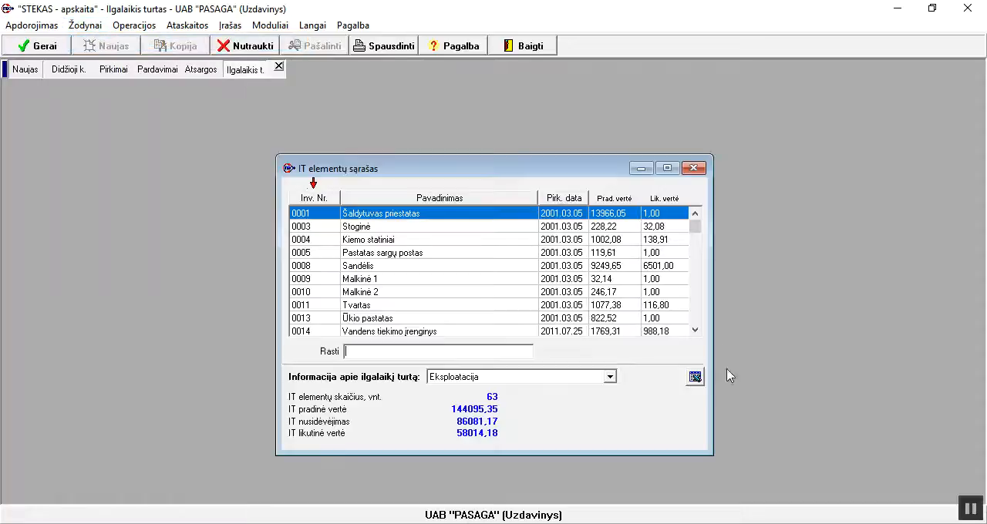
pyautogui.click(359, 266)
pyautogui.doubleClick(364, 267)
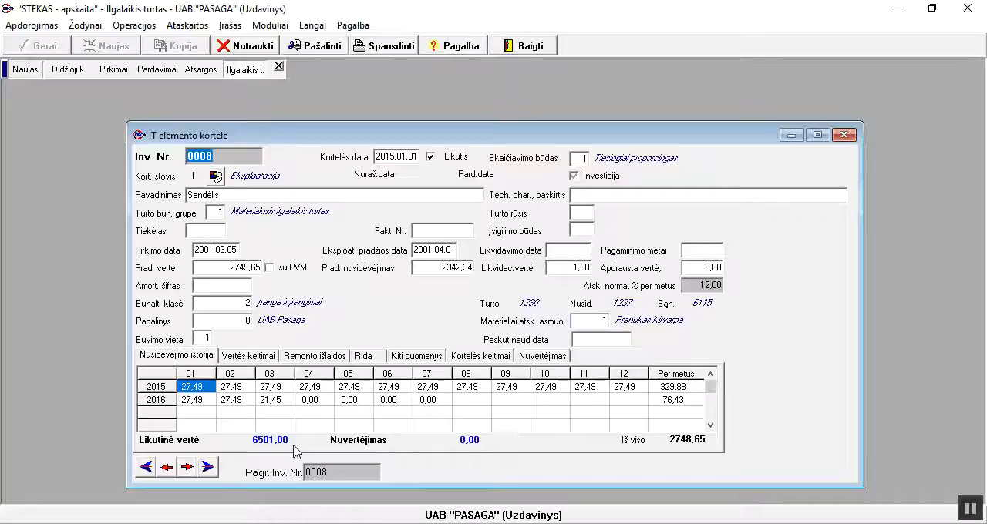
pyautogui.click(266, 359)
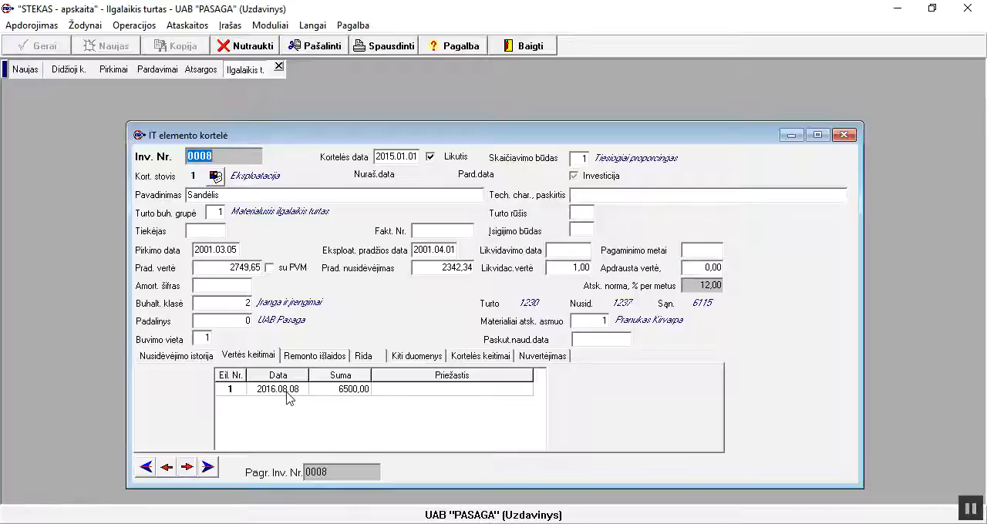
pyautogui.click(158, 356)
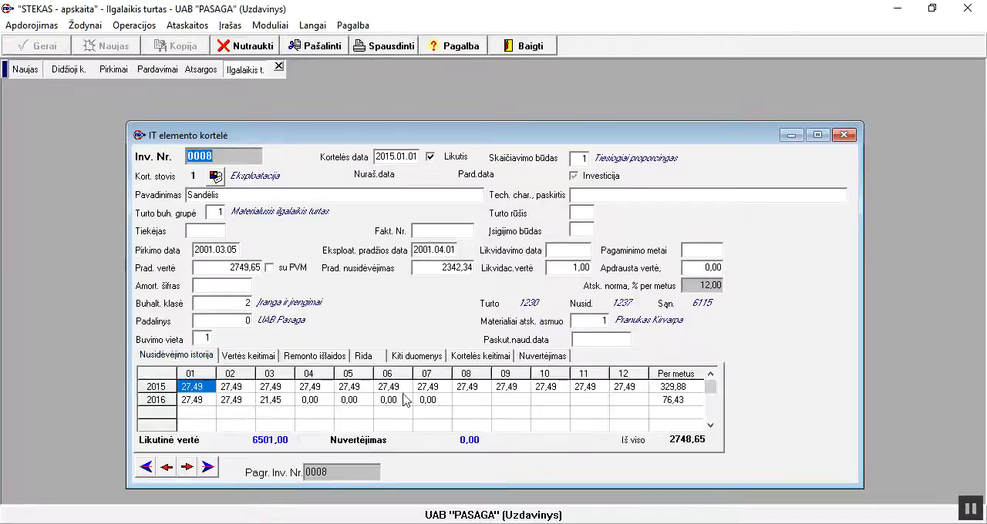
pyautogui.click(844, 137)
pyautogui.click(699, 166)
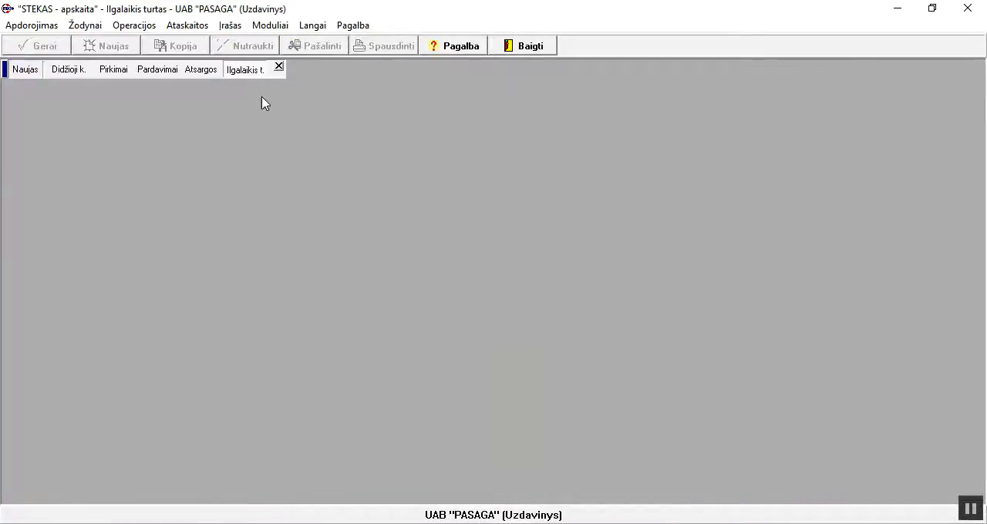
# Calculate fixed asset depreciation for August (Rugpjūtis) 2016, accepting 2016.08.01 as the general ledger date
pyautogui.click(126, 29)
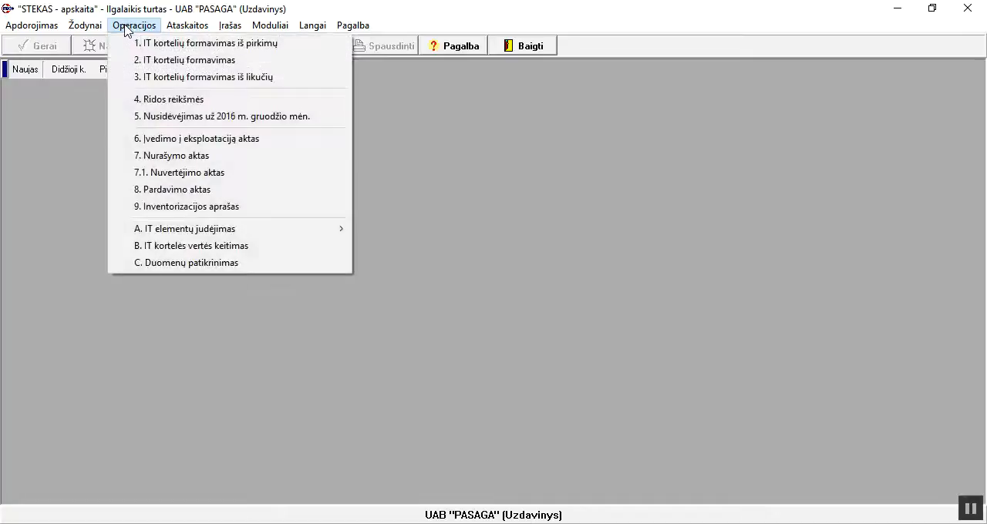
pyautogui.click(159, 122)
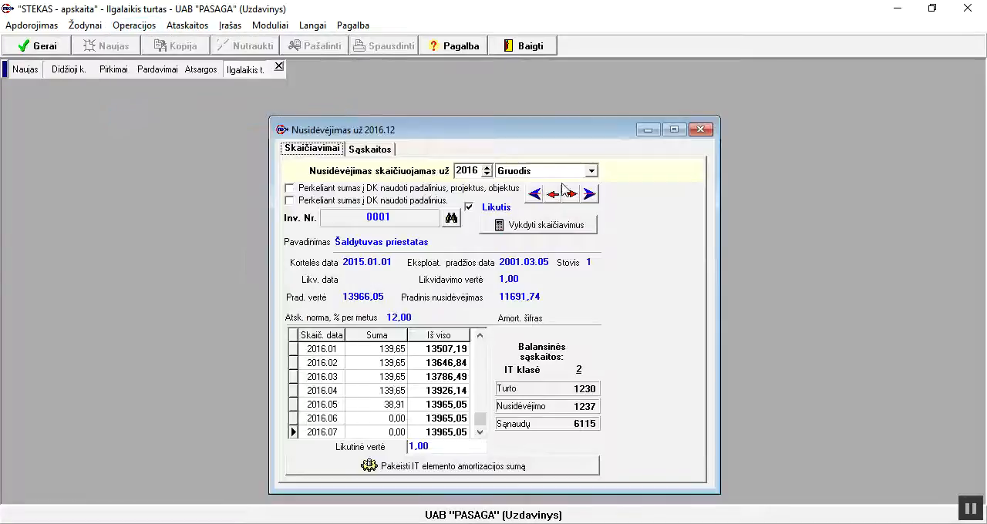
pyautogui.click(591, 171)
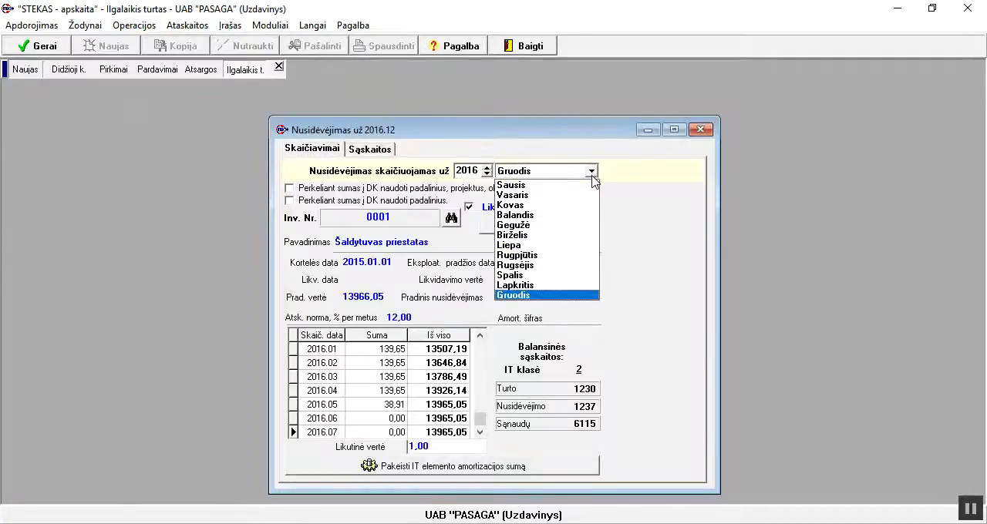
pyautogui.click(535, 258)
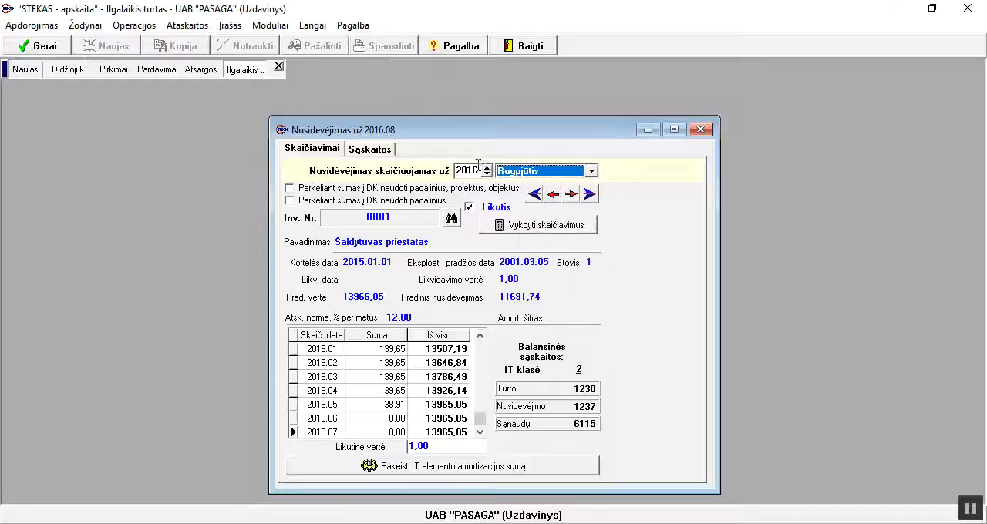
pyautogui.click(540, 226)
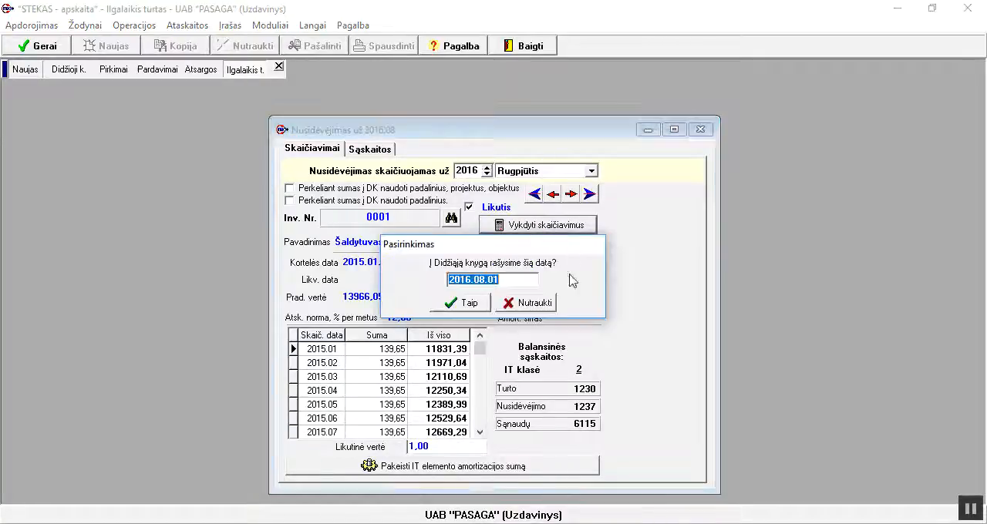
pyautogui.click(466, 303)
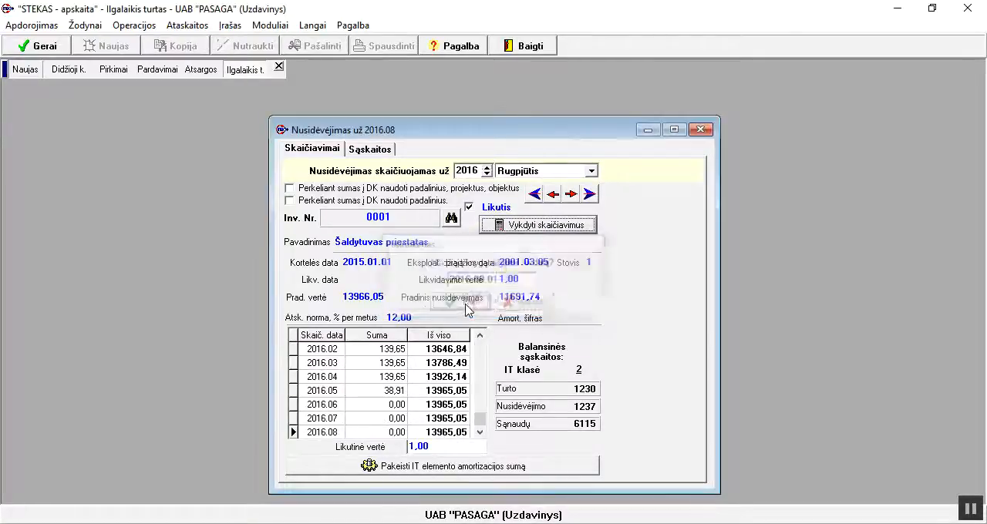
# Calculate fixed asset depreciation for September (Rugsėjis) 2016, accepting the proposed general ledger date
pyautogui.click(592, 171)
pyautogui.click(538, 268)
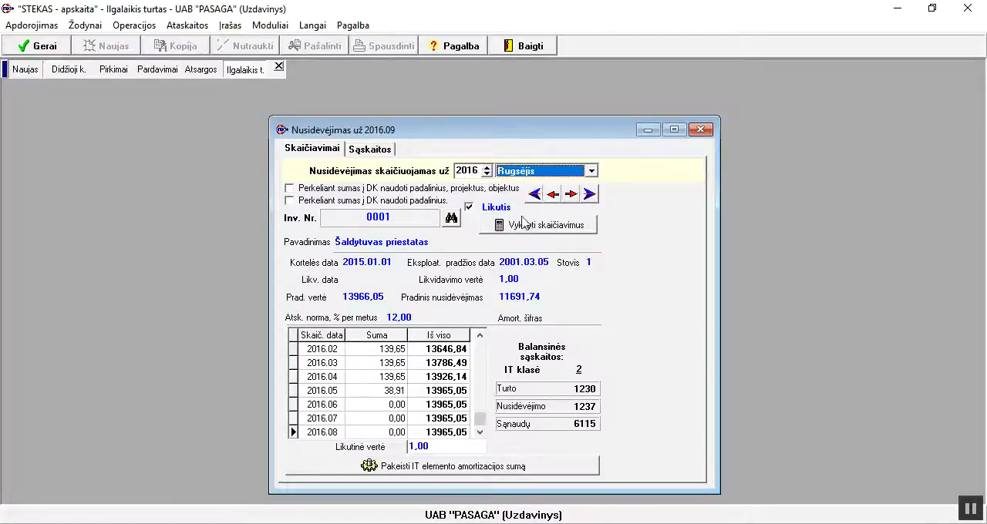
pyautogui.click(528, 230)
pyautogui.click(469, 303)
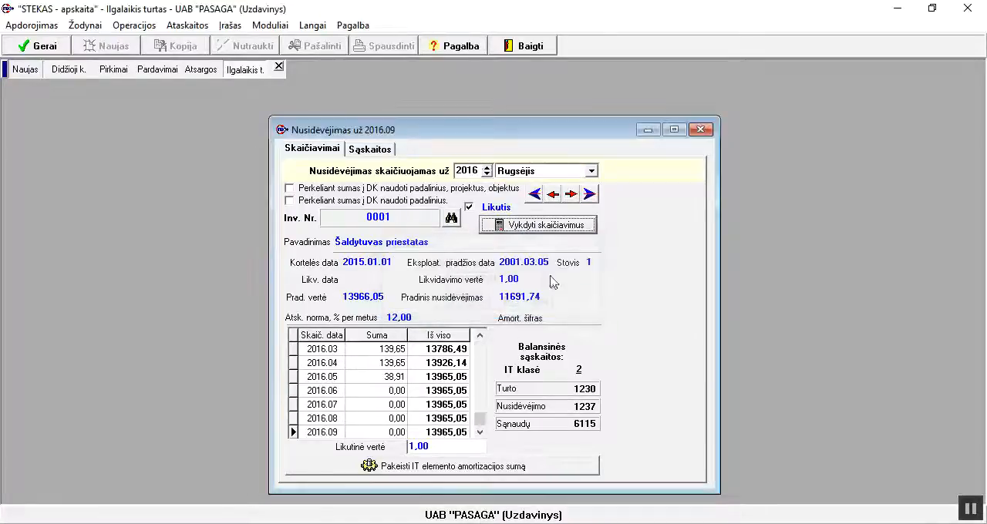
# Calculate depreciation for October (Spalis) 2016 with general ledger date 2016.10.01, then close the depreciation window
pyautogui.click(587, 174)
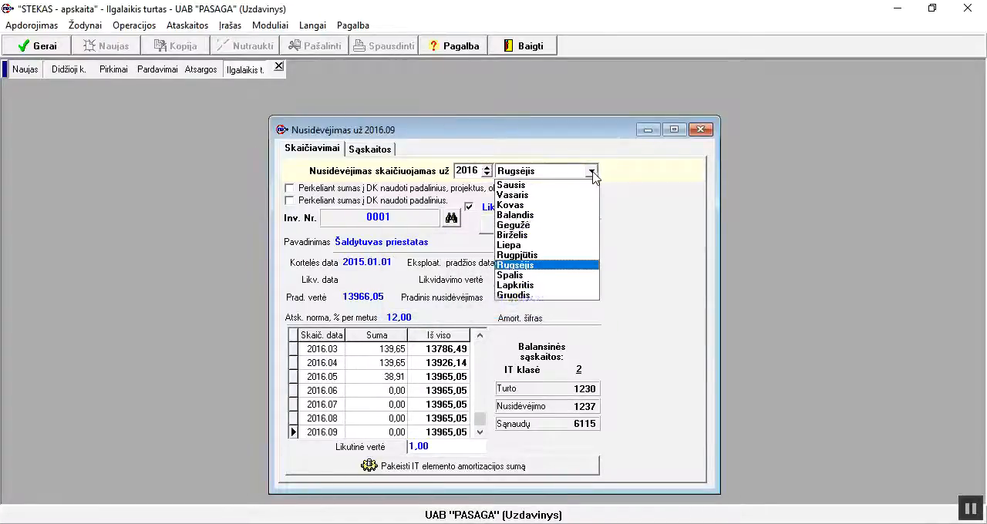
pyautogui.click(533, 279)
pyautogui.click(538, 224)
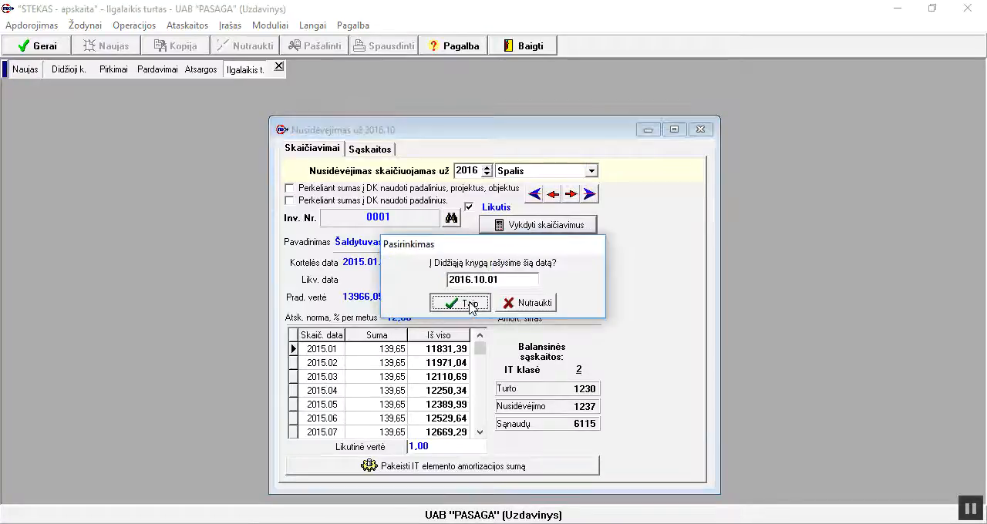
pyautogui.click(469, 303)
pyautogui.click(700, 129)
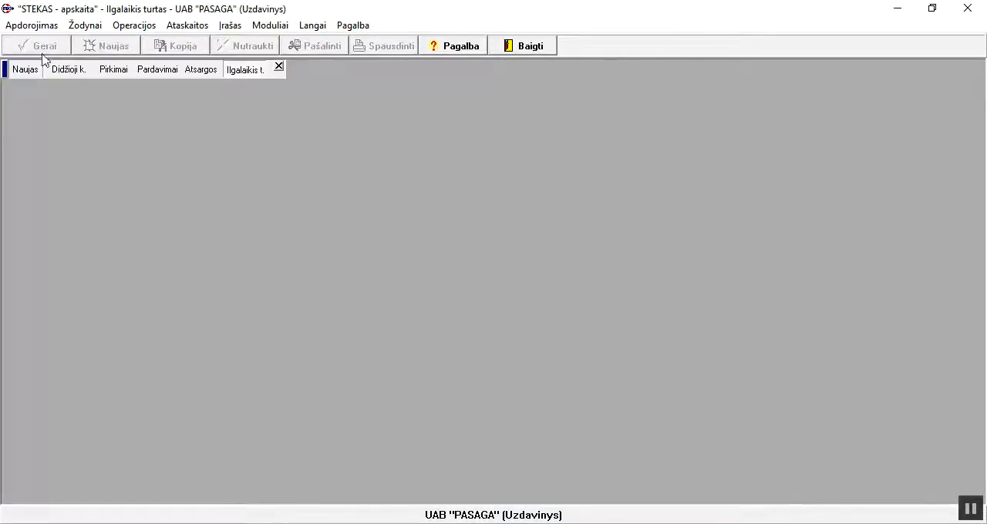
# Open the card of fixed asset 0008 Sandėlis from the asset list to examine its updated depreciation history
pyautogui.click(82, 27)
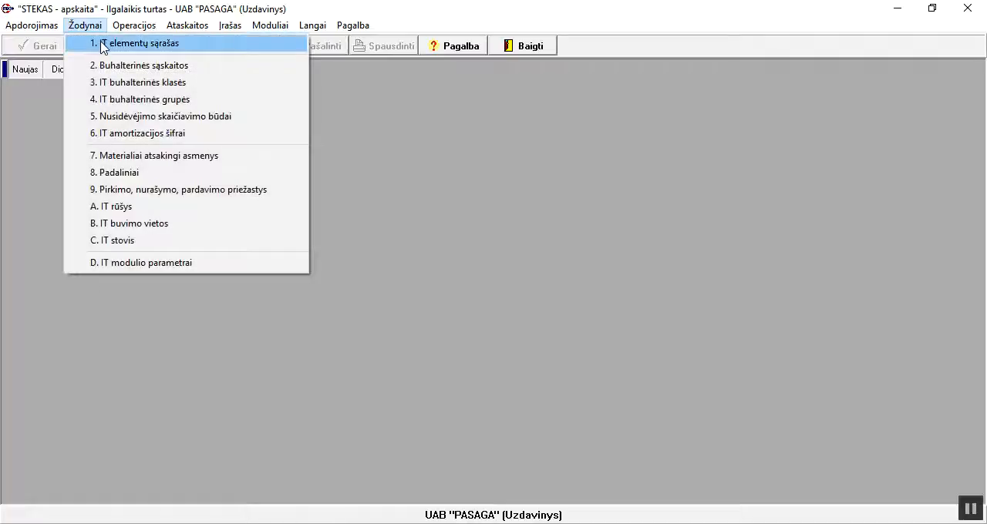
pyautogui.click(101, 41)
pyautogui.click(352, 271)
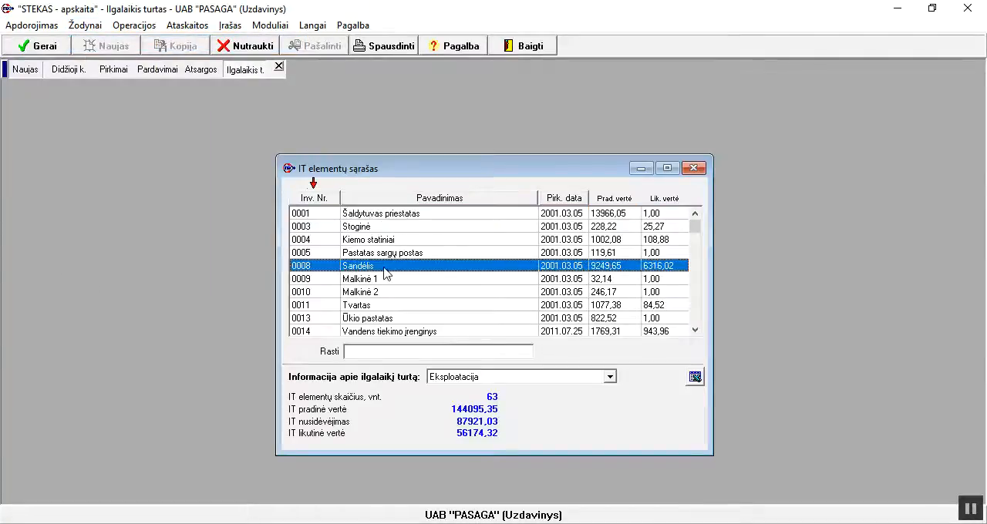
pyautogui.doubleClick(378, 268)
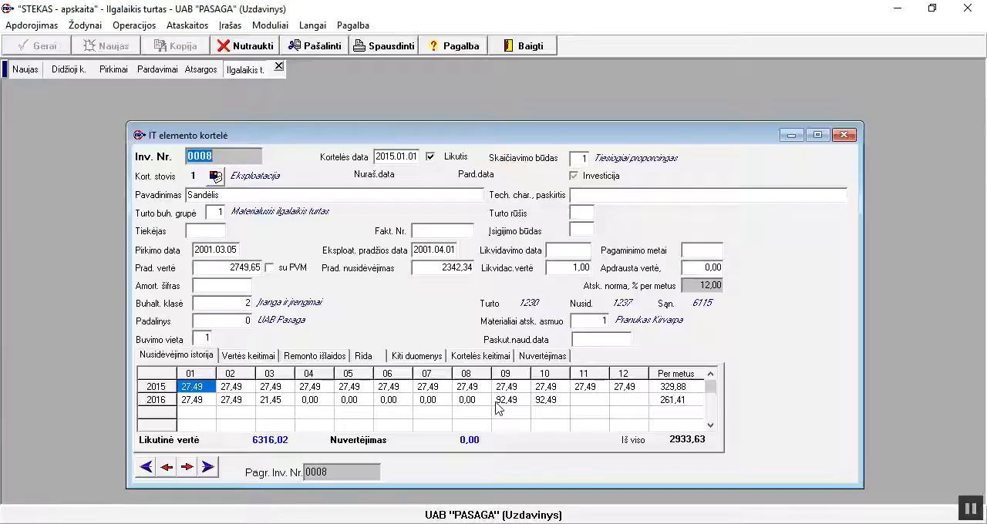
# Close the Sandėlis card, then open the card of asset 0014 Vandens tiekimo įrenginys to examine its value and depreciation history
pyautogui.click(844, 136)
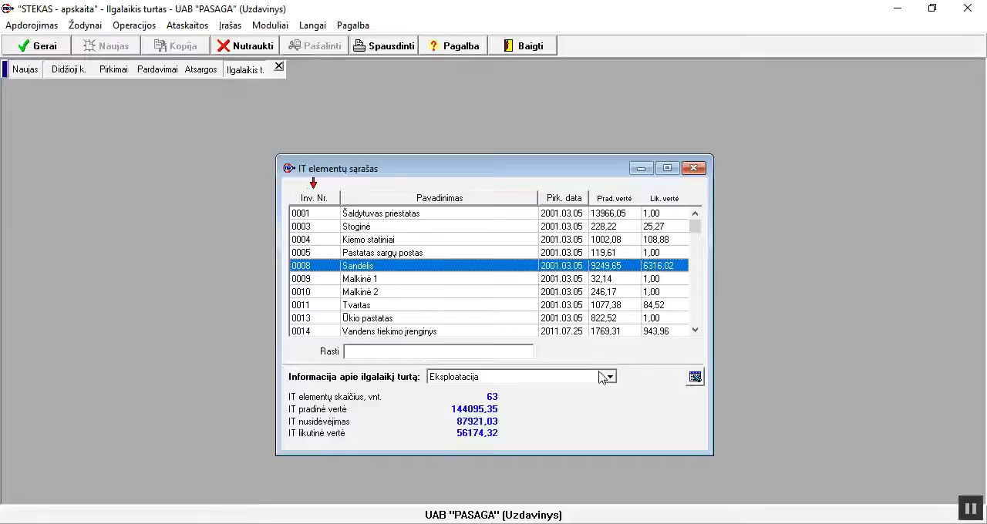
pyautogui.click(614, 307)
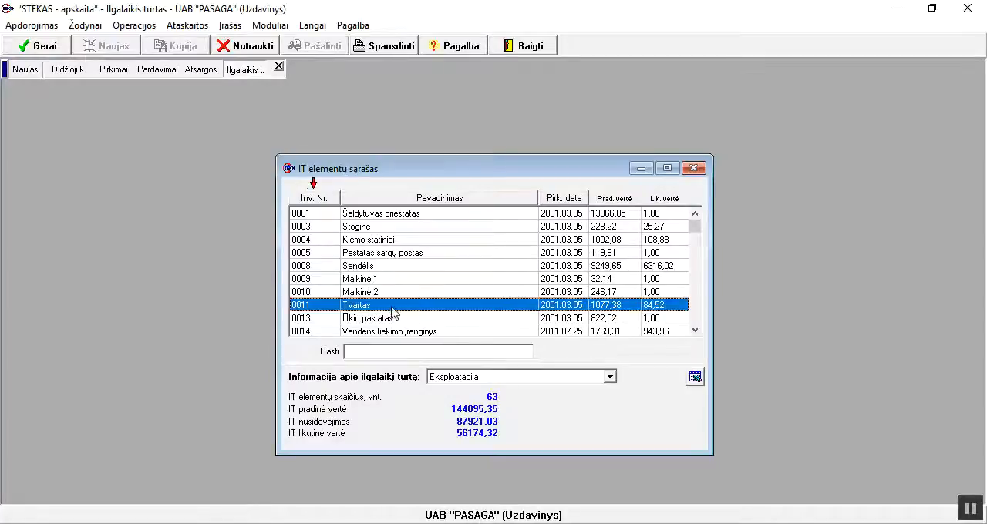
pyautogui.scroll(-5, 421, 336)
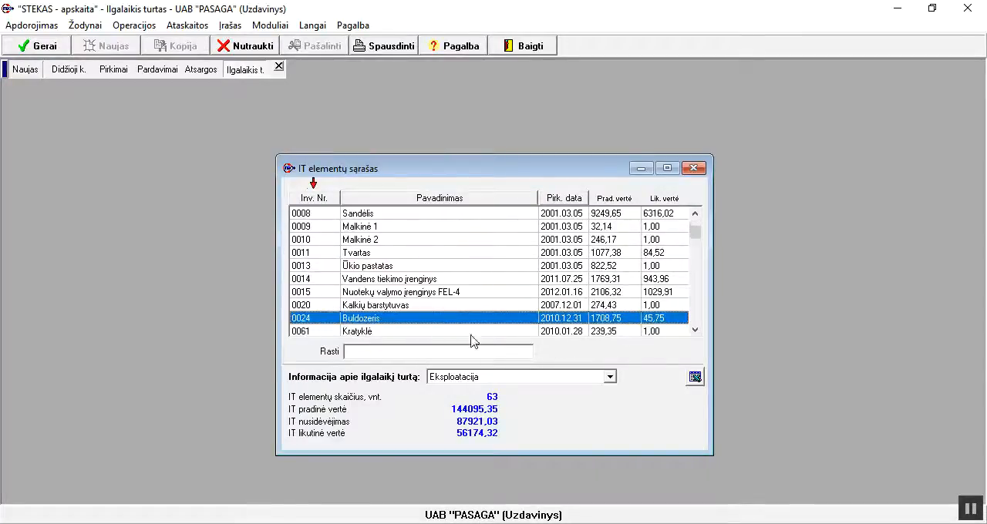
pyautogui.click(433, 279)
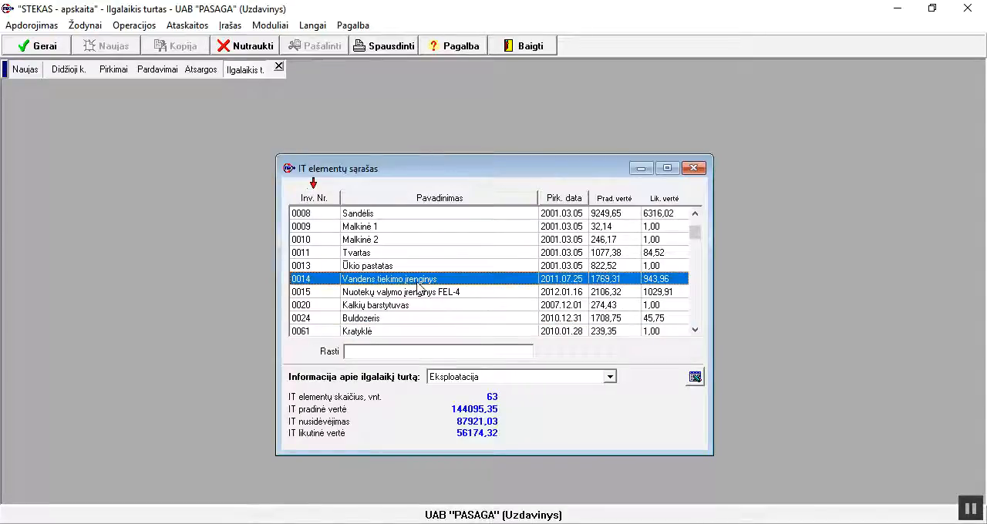
pyautogui.doubleClick(416, 284)
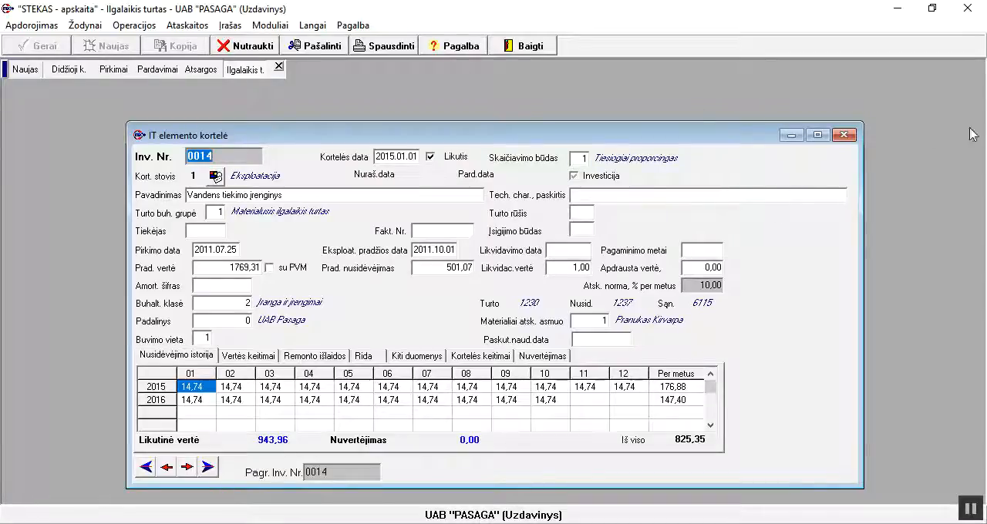
pyautogui.click(844, 134)
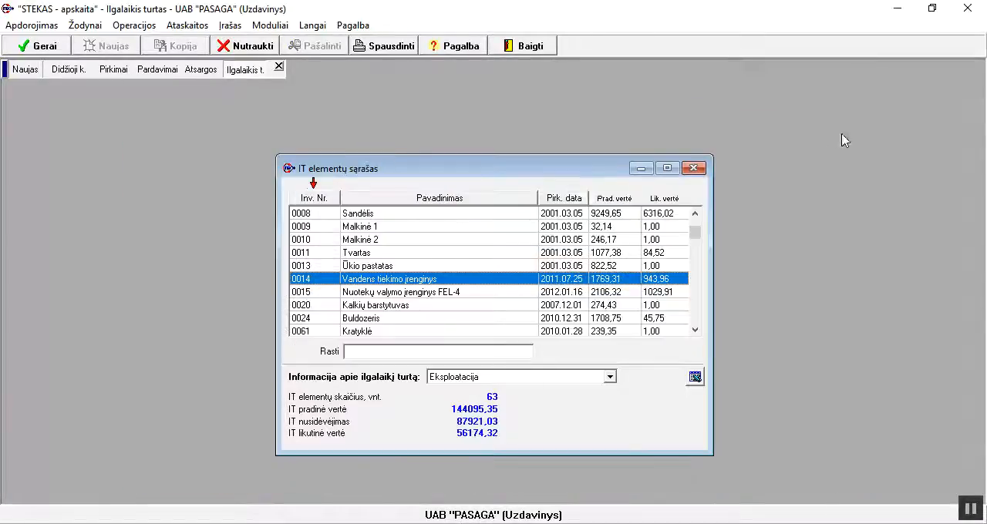
# Add value change row 1 dated 2016.10.10 to fixed asset 0014 Vandens tiekimo įrenginys
pyautogui.click(129, 26)
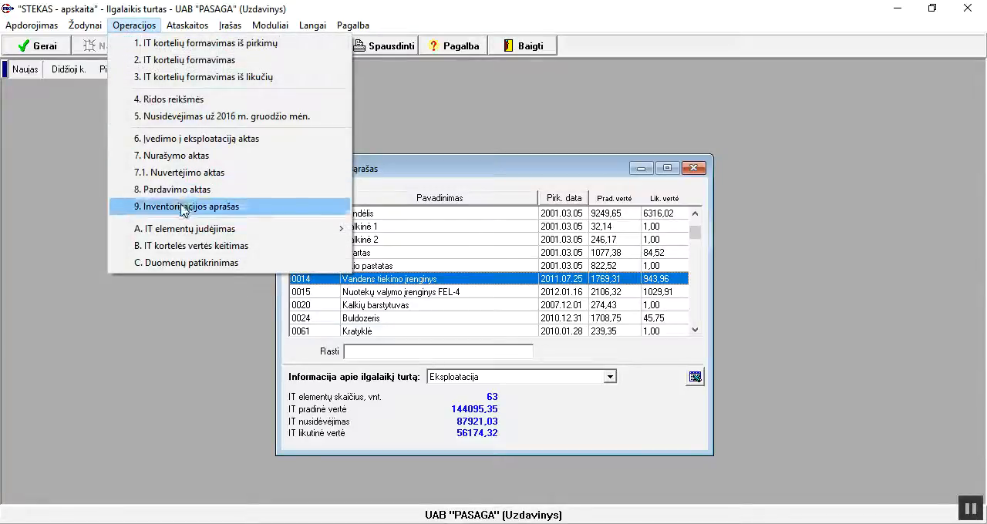
pyautogui.click(178, 246)
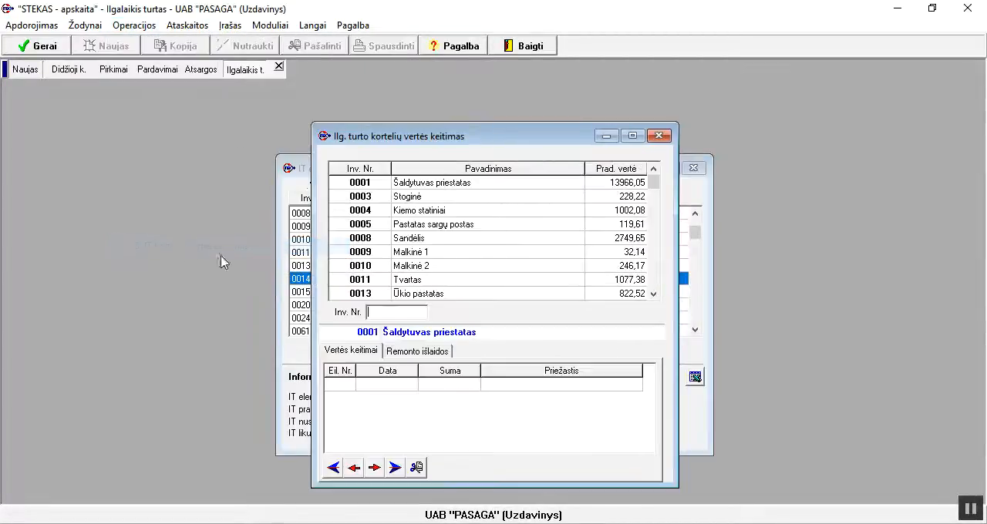
pyautogui.click(653, 293)
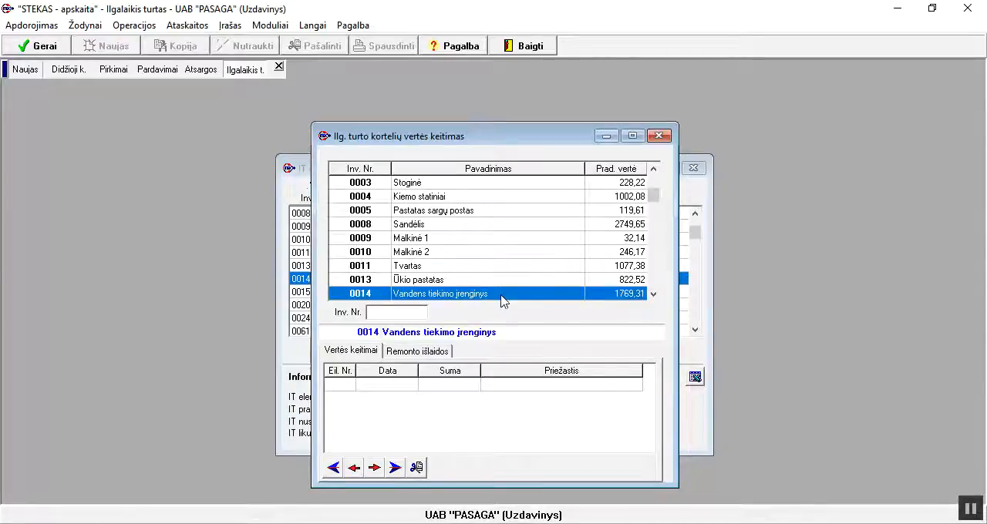
pyautogui.click(342, 384)
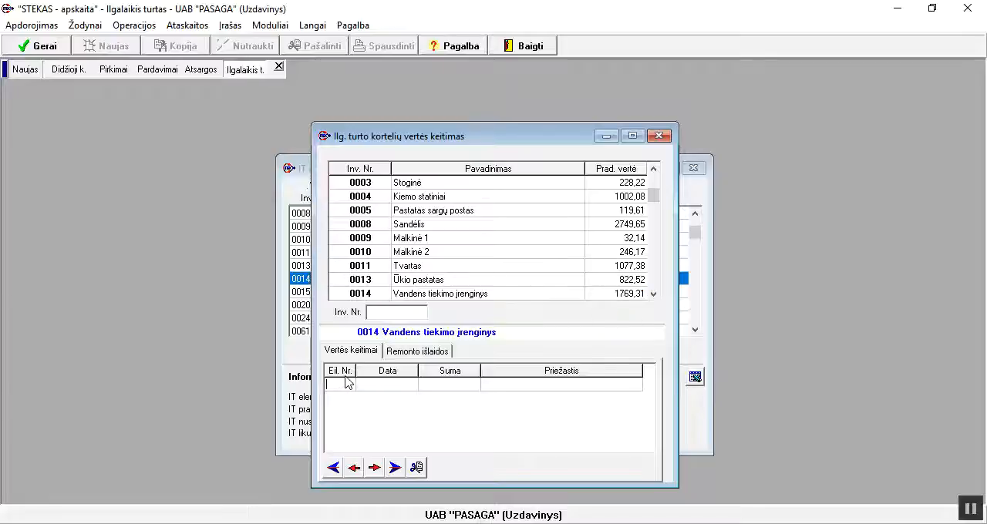
pyautogui.write('1')
pyautogui.press('Return')
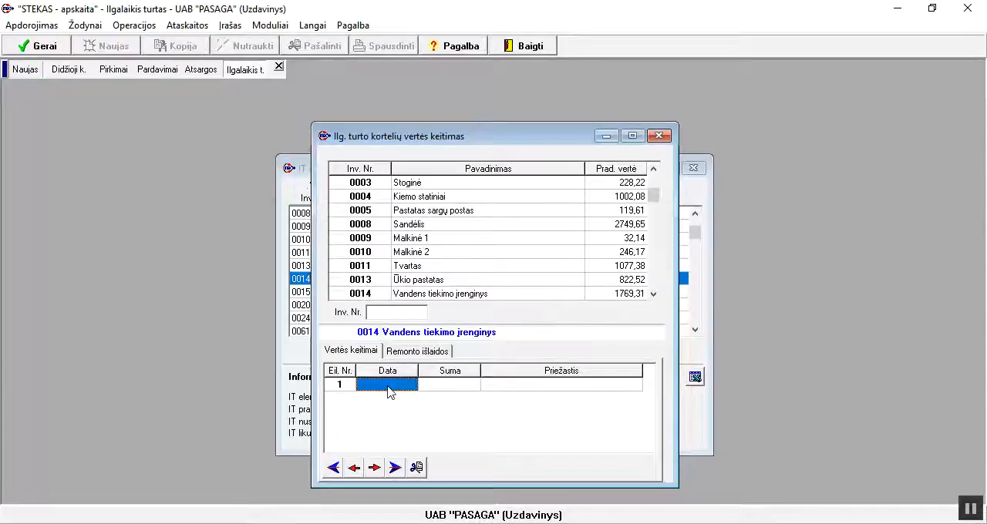
pyautogui.write('2')
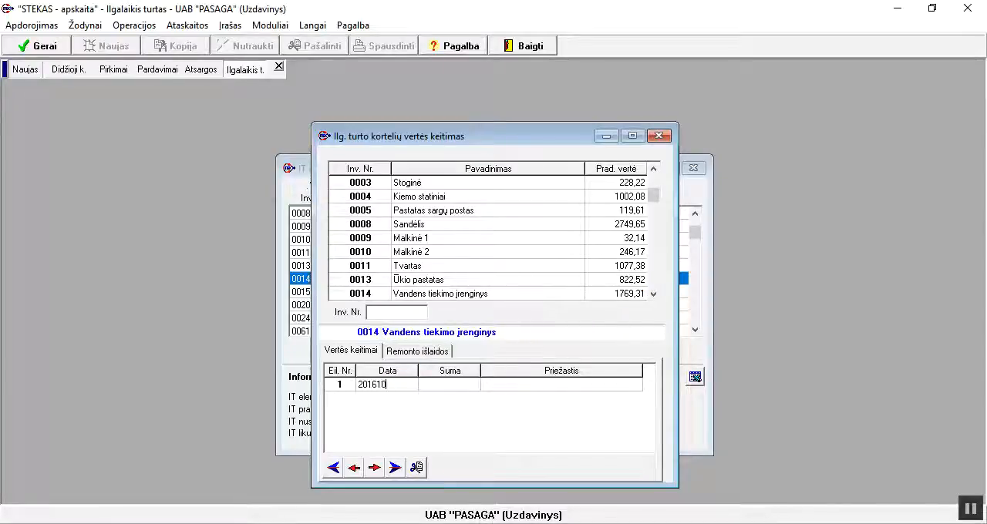
pyautogui.write('016.10.10')
pyautogui.press('Return')
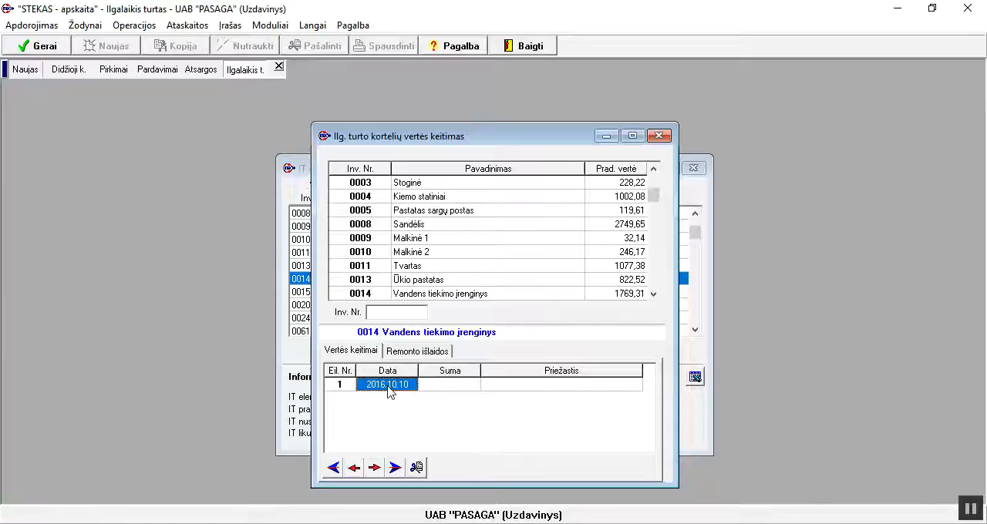
# Set the amount of the 2016.10.10 value change to -800,00 and save the entry
pyautogui.click(443, 387)
pyautogui.click(444, 388)
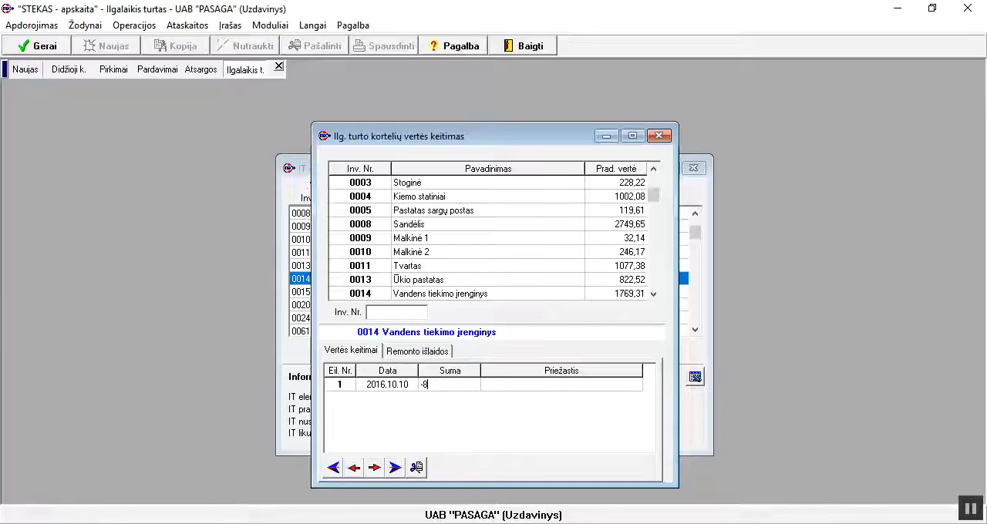
pyautogui.write('-800')
pyautogui.press('Return')
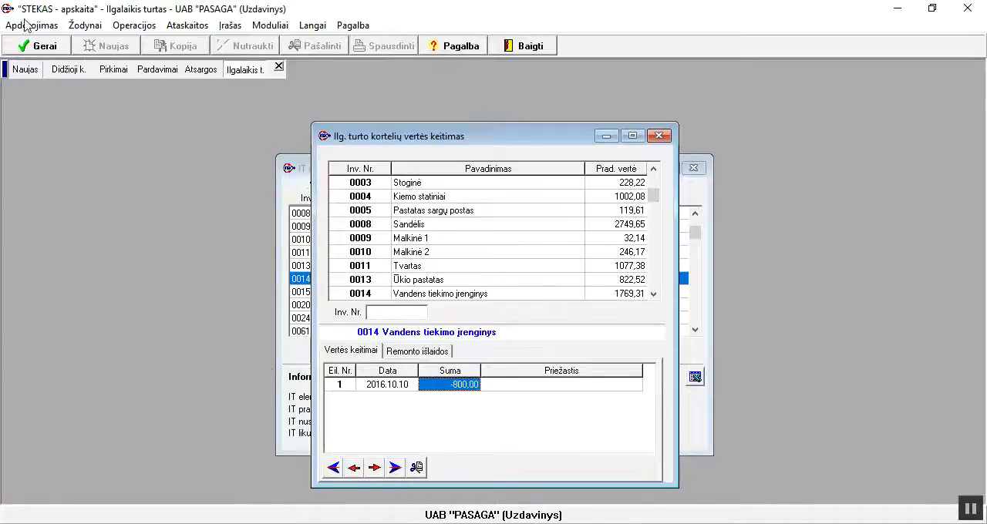
pyautogui.click(44, 47)
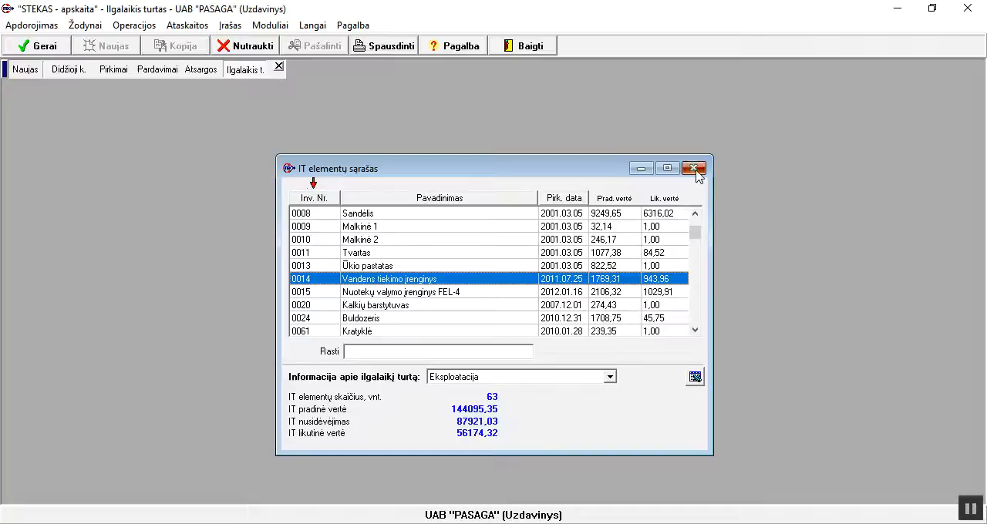
# Close the asset list and calculate depreciation for November (Lapkritis) 2016, accepting the proposed general ledger date
pyautogui.click(694, 168)
pyautogui.click(137, 26)
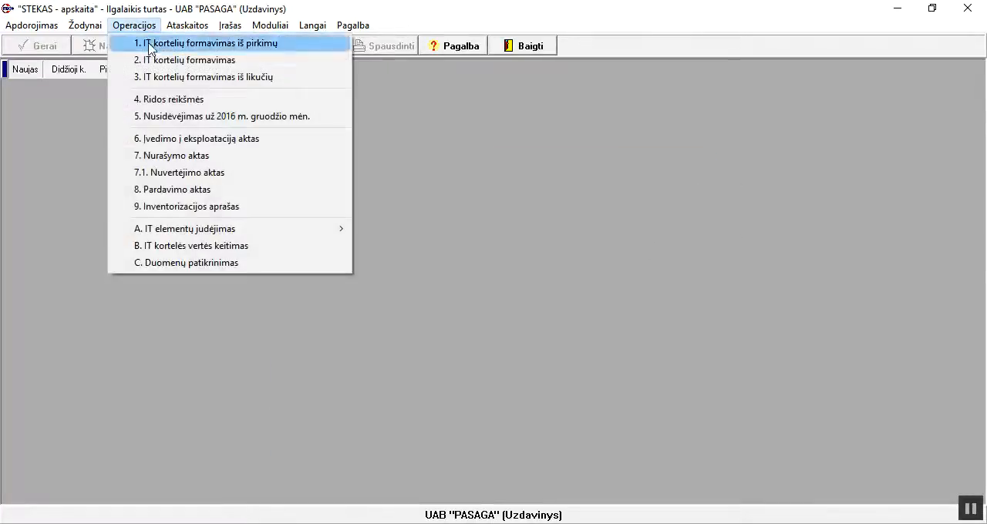
pyautogui.click(163, 117)
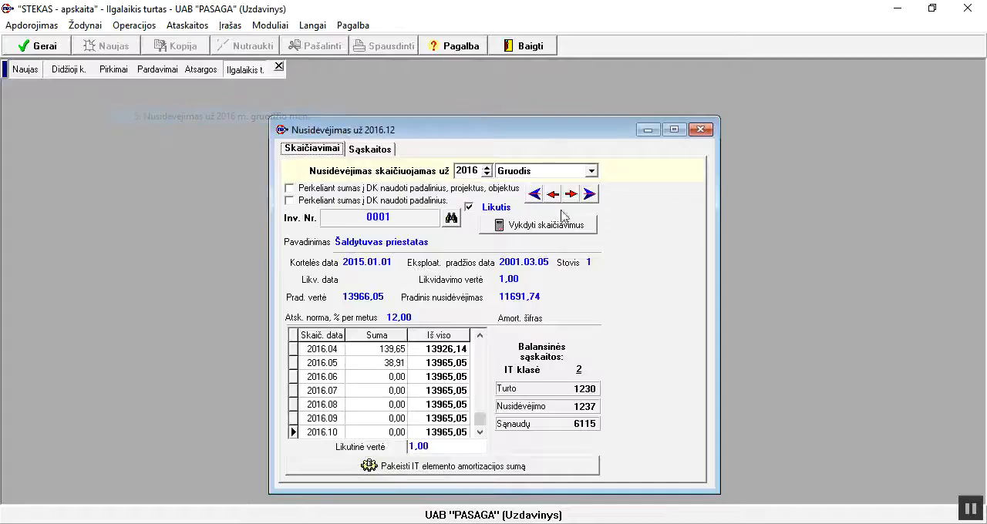
pyautogui.click(591, 170)
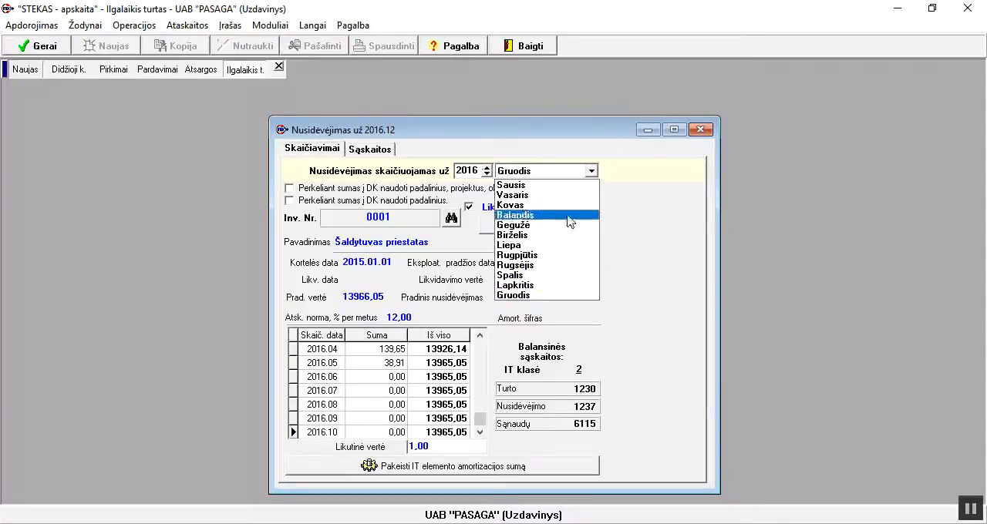
pyautogui.click(521, 285)
pyautogui.click(525, 225)
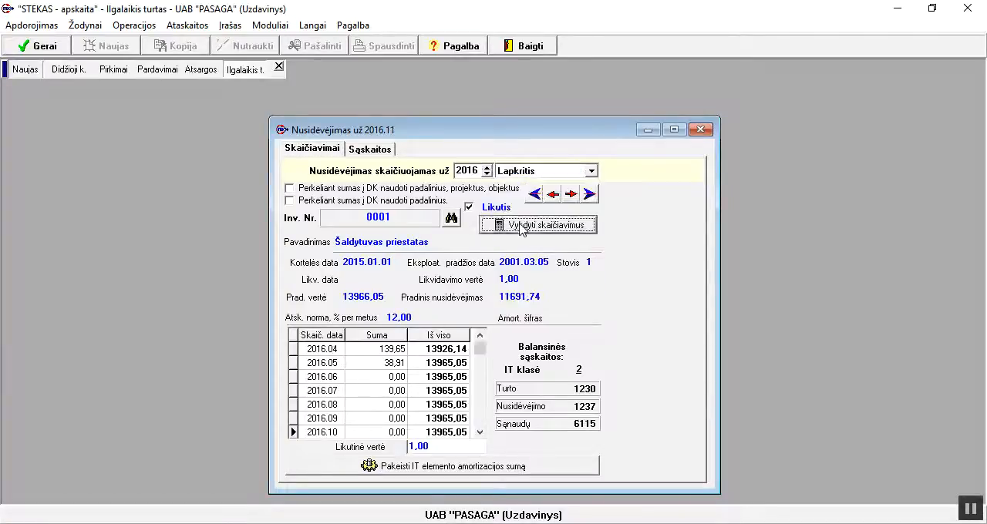
pyautogui.click(466, 303)
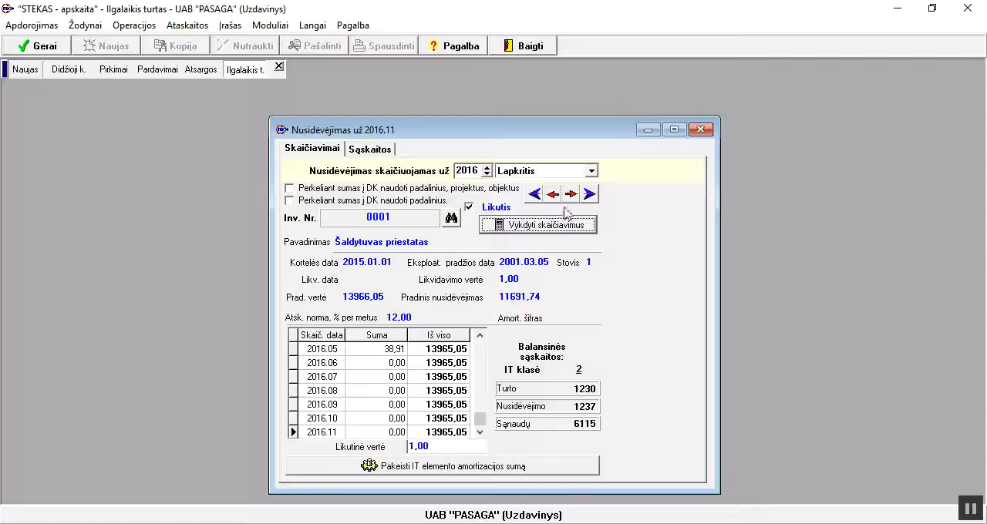
# Calculate depreciation for December (Gruodis) 2016, accepting the proposed general ledger date, and close the depreciation window
pyautogui.click(591, 173)
pyautogui.click(532, 298)
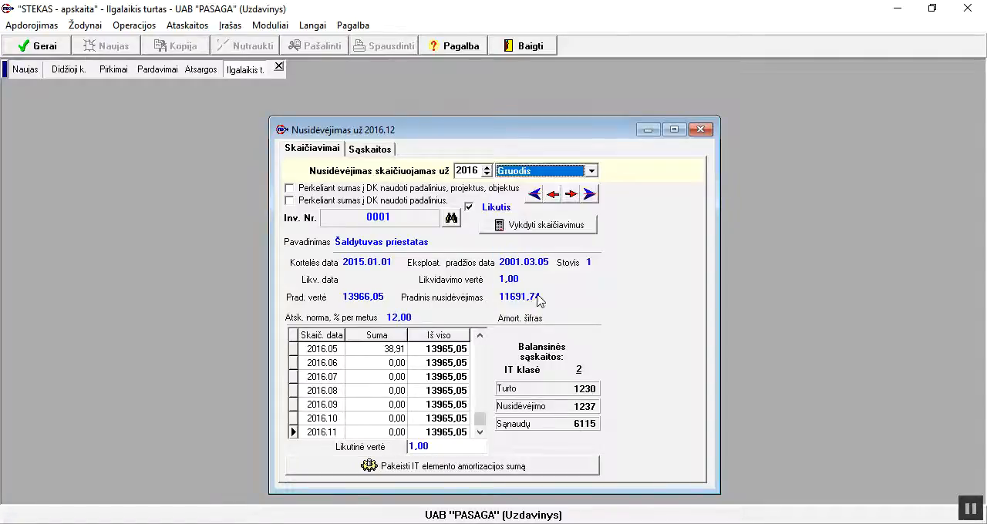
pyautogui.click(529, 231)
pyautogui.click(466, 303)
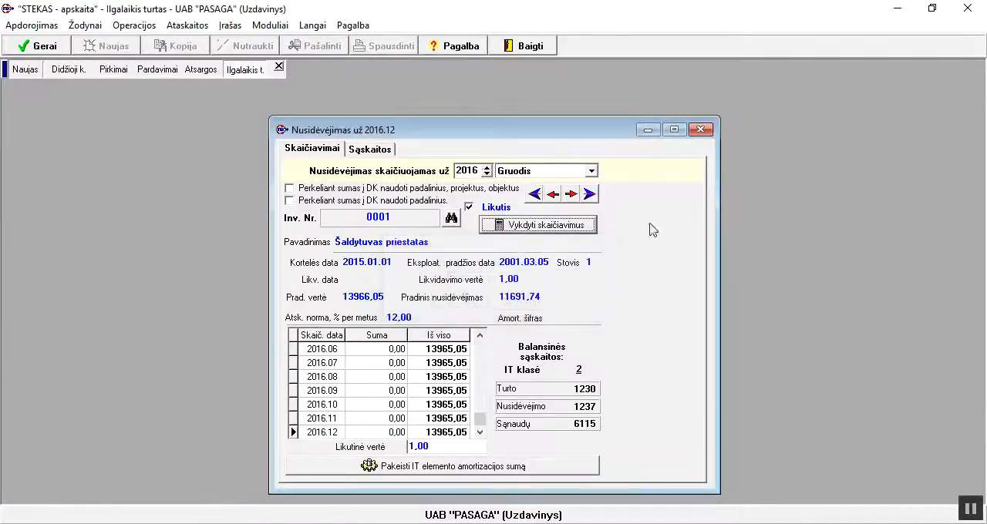
pyautogui.click(703, 129)
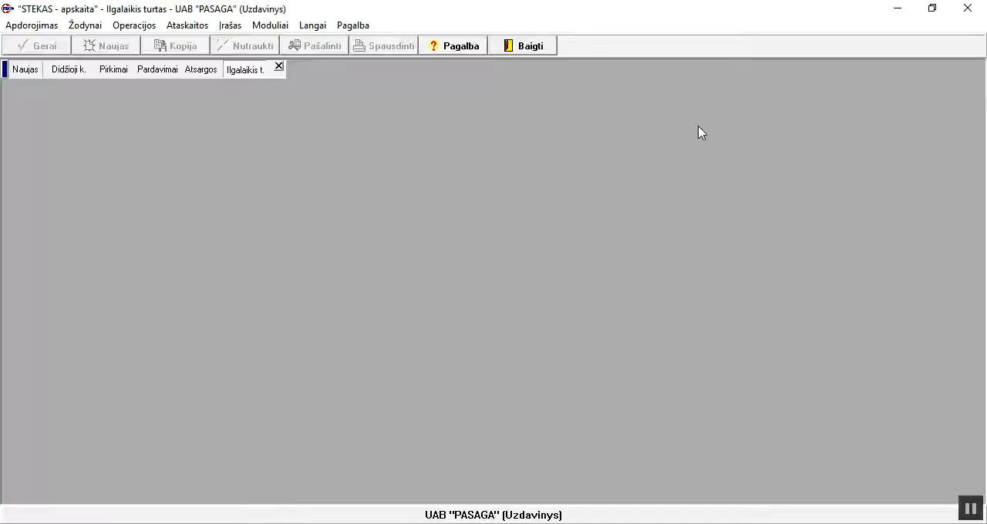
# Open the card of asset 0014 Vandens tiekimo įrenginys to examine its depreciation history and value changes, then close it
pyautogui.click(90, 26)
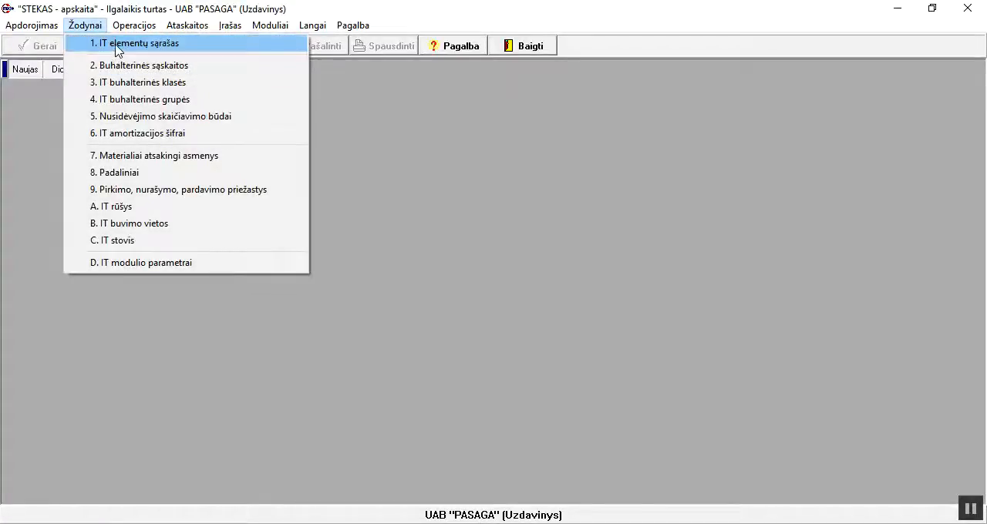
pyautogui.click(114, 41)
pyautogui.scroll(-12, 524, 330)
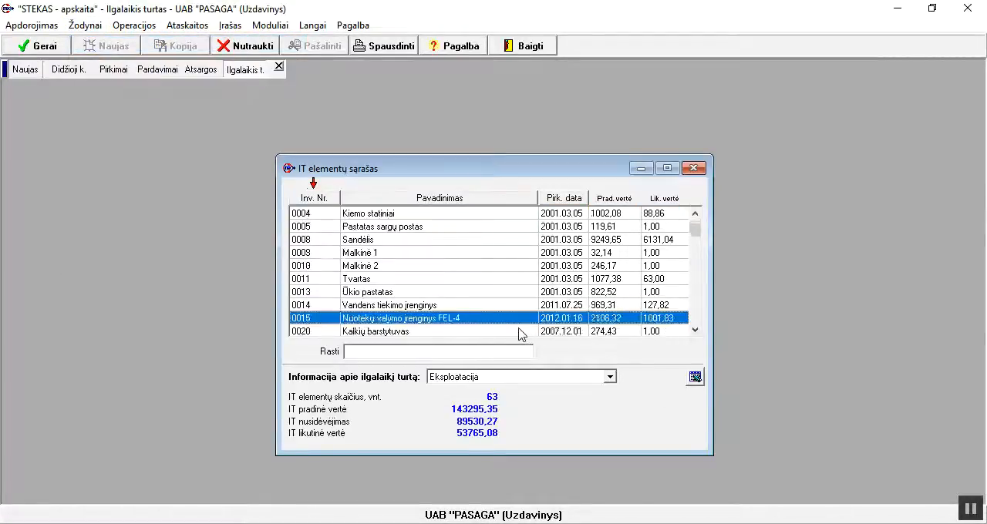
pyautogui.doubleClick(327, 279)
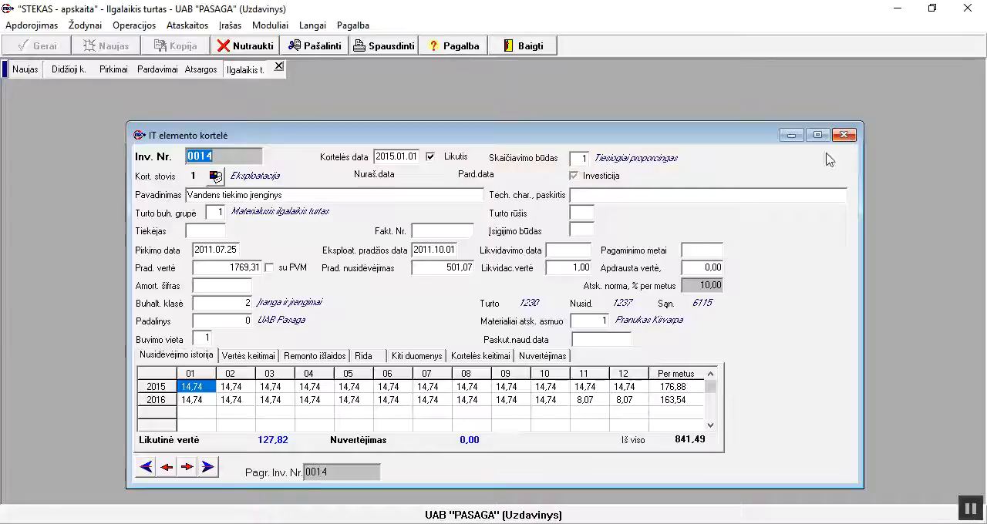
pyautogui.click(244, 359)
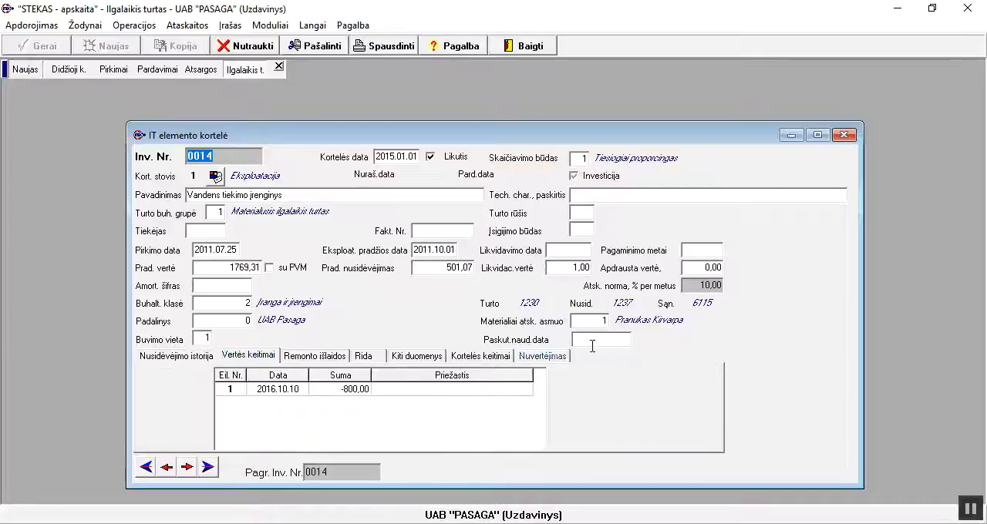
pyautogui.click(843, 135)
pyautogui.click(693, 168)
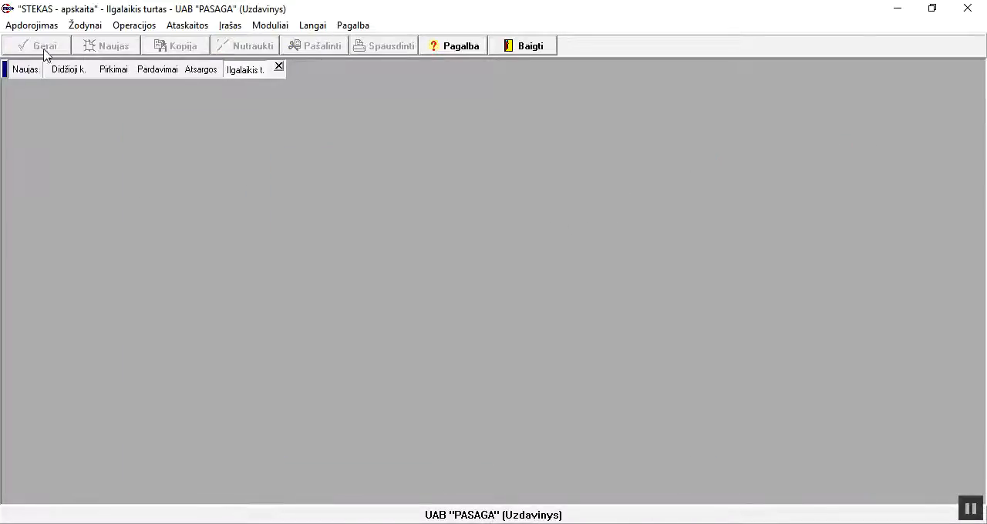
# Generate the detailed value changes and repair expenses report for all of 2016 (Visi metai), view it and close it
pyautogui.click(144, 27)
pyautogui.moveTo(181, 30)
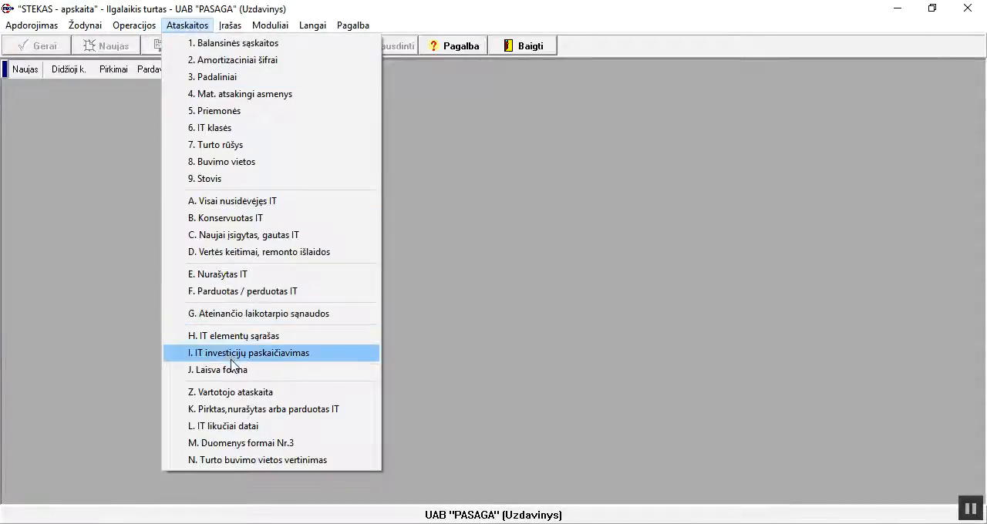
pyautogui.click(258, 255)
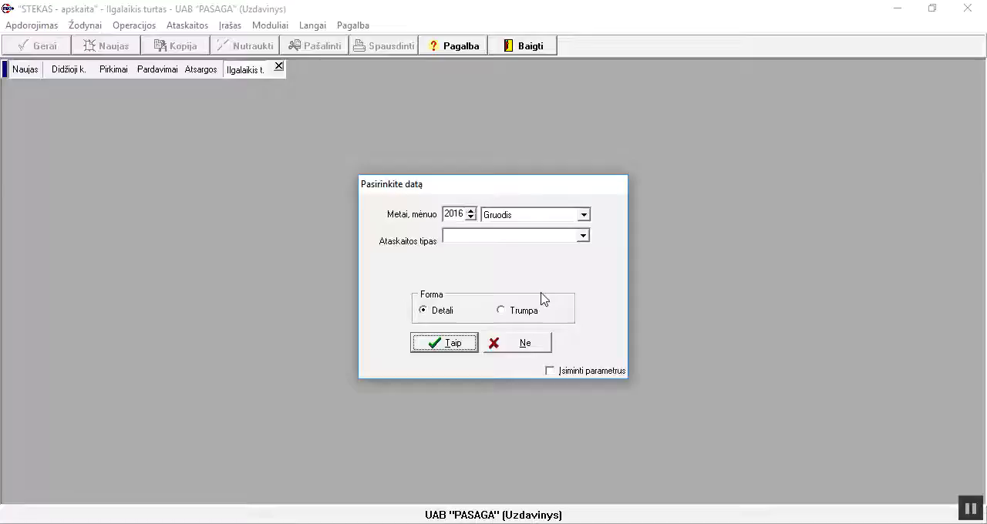
pyautogui.click(583, 215)
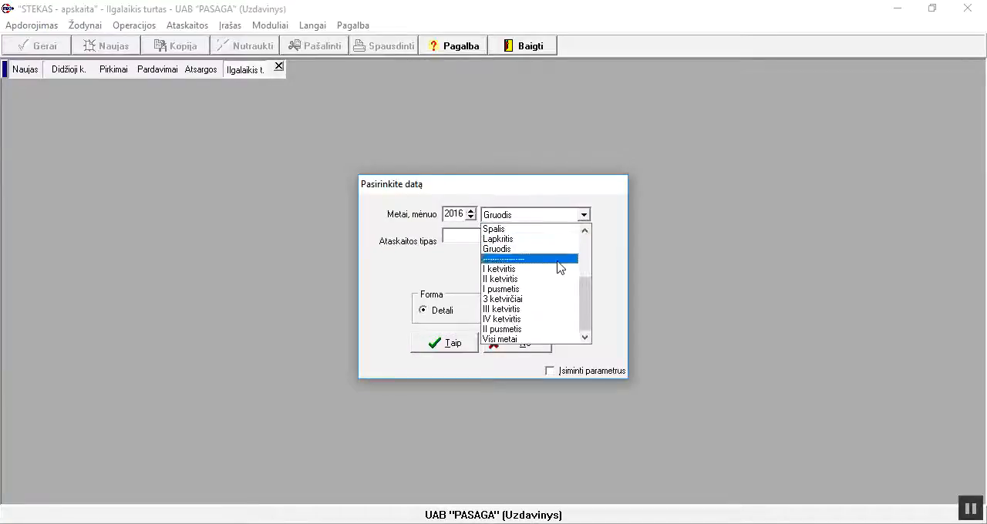
pyautogui.click(543, 339)
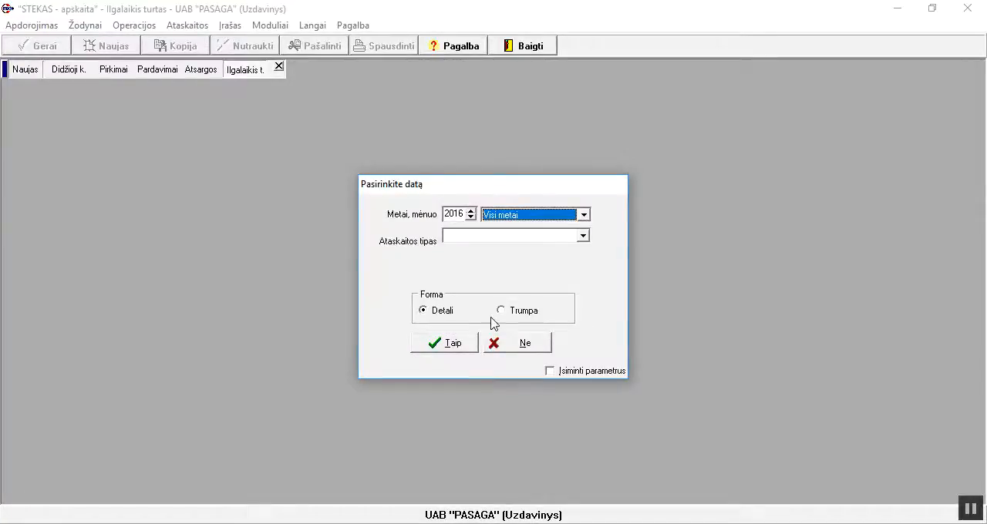
pyautogui.click(450, 347)
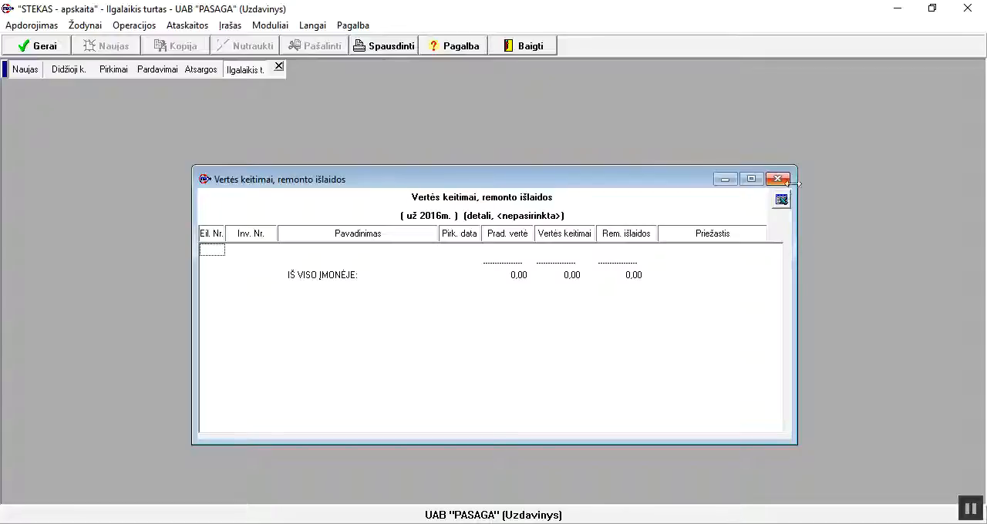
pyautogui.click(778, 179)
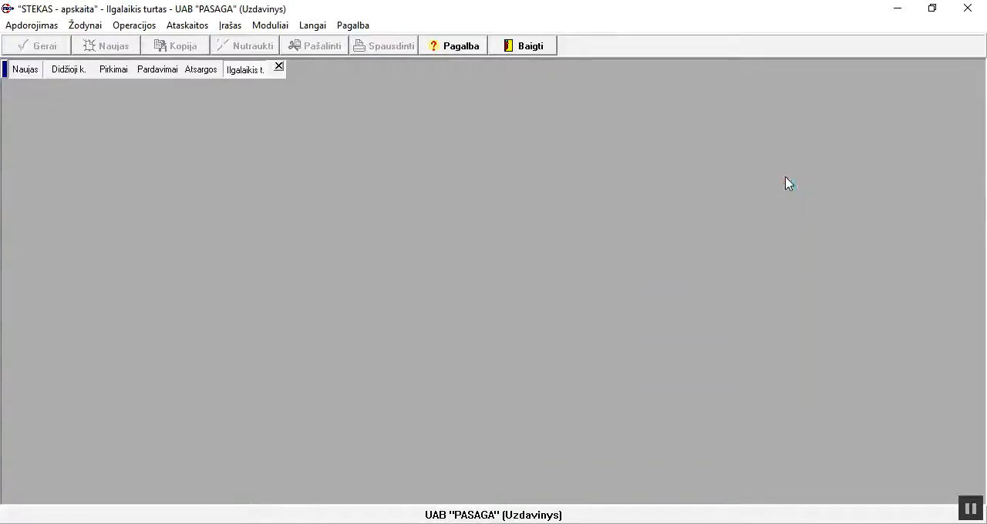